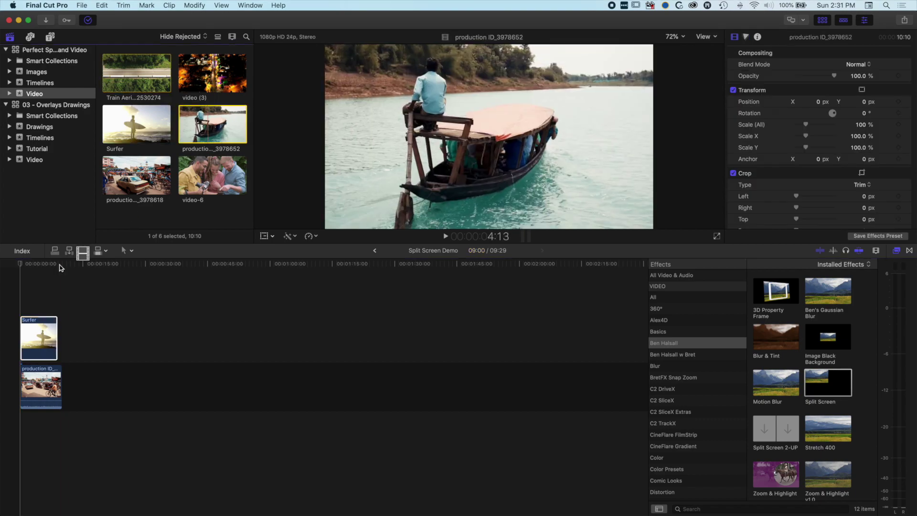
# Stack the video (3) clip above the other clips in the timeline and trim the clips to end at 9:00.
pyautogui.moveTo(212, 73); pyautogui.dragTo(43, 287)
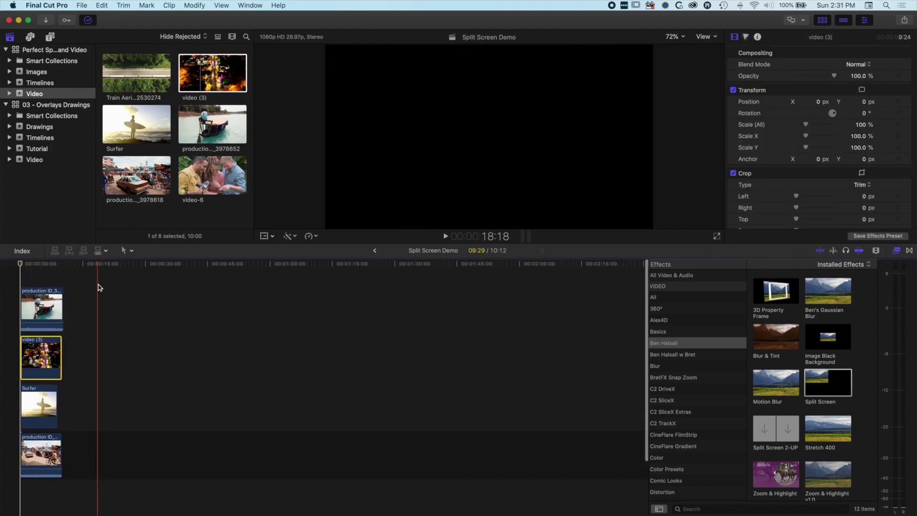
pyautogui.click(57, 264)
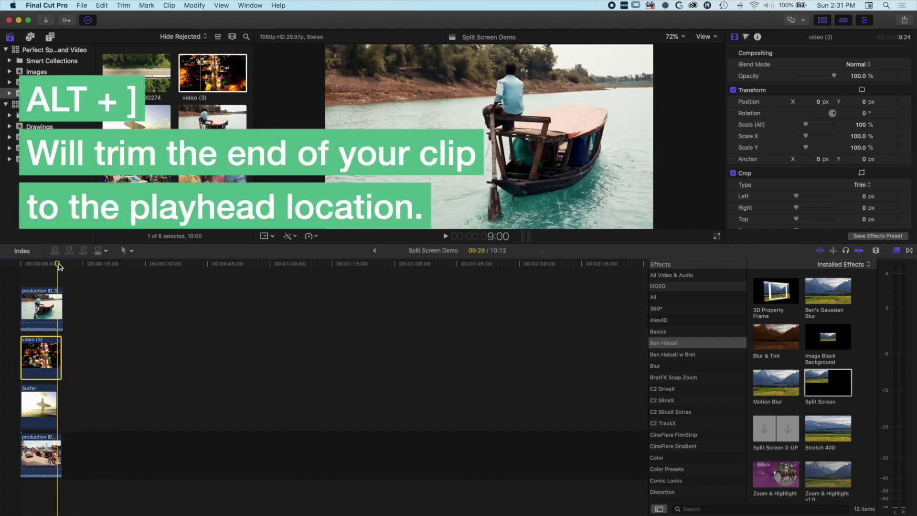
pyautogui.hotkey('alt', ']')
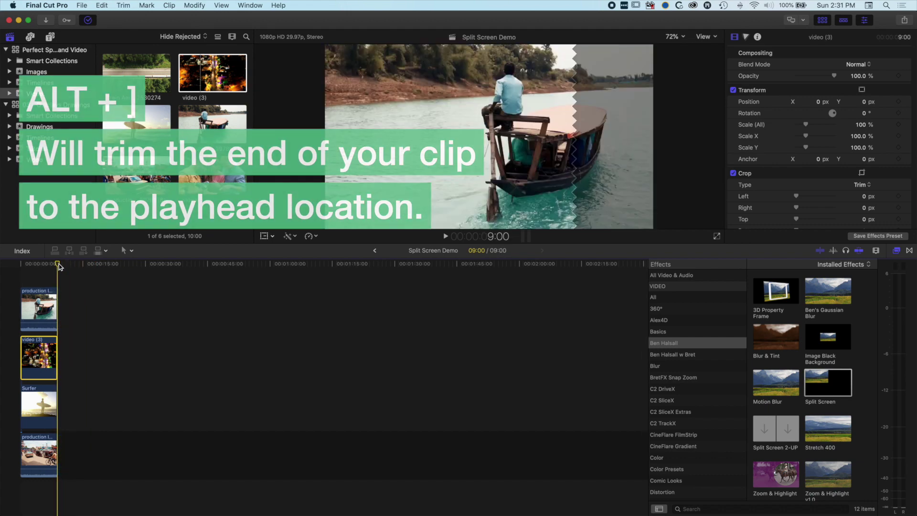
# Apply the Split Screen effect to all four stacked clips at once.
pyautogui.moveTo(64, 276); pyautogui.dragTo(17, 499)
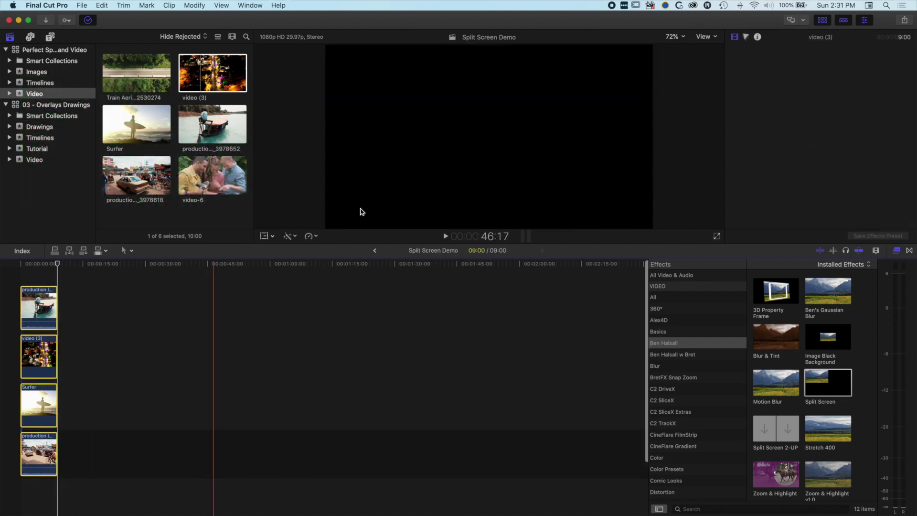
pyautogui.click(758, 38)
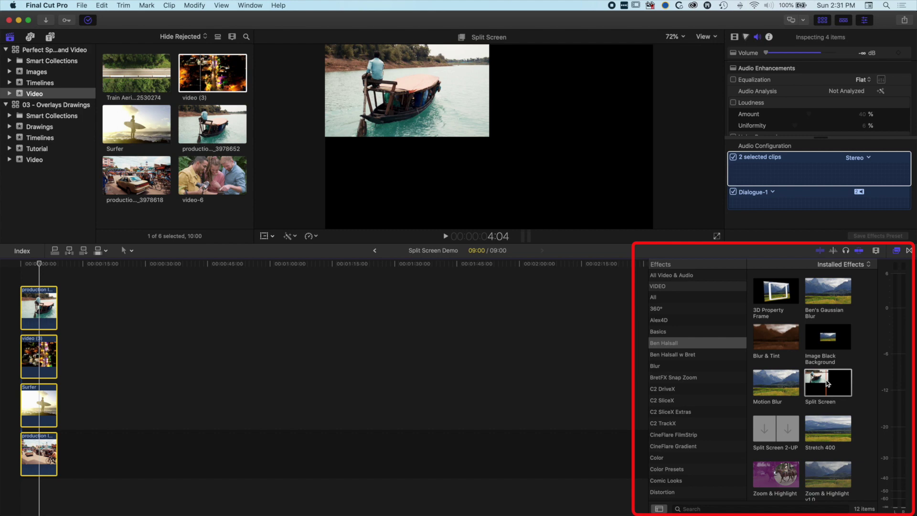
pyautogui.doubleClick(828, 383)
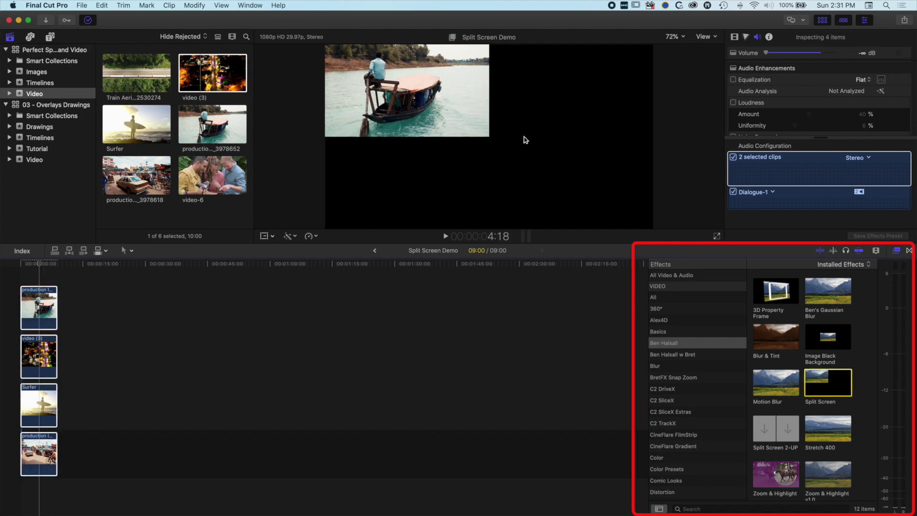
pyautogui.click(137, 328)
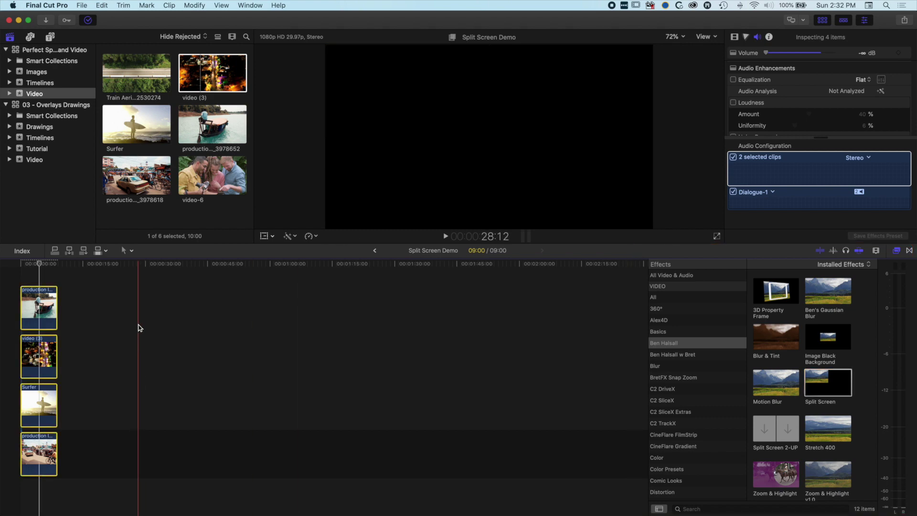
# Show the boat clip's Split Screen video settings, and set the video (3) clip's split-screen position to Top Right.
pyautogui.click(50, 309)
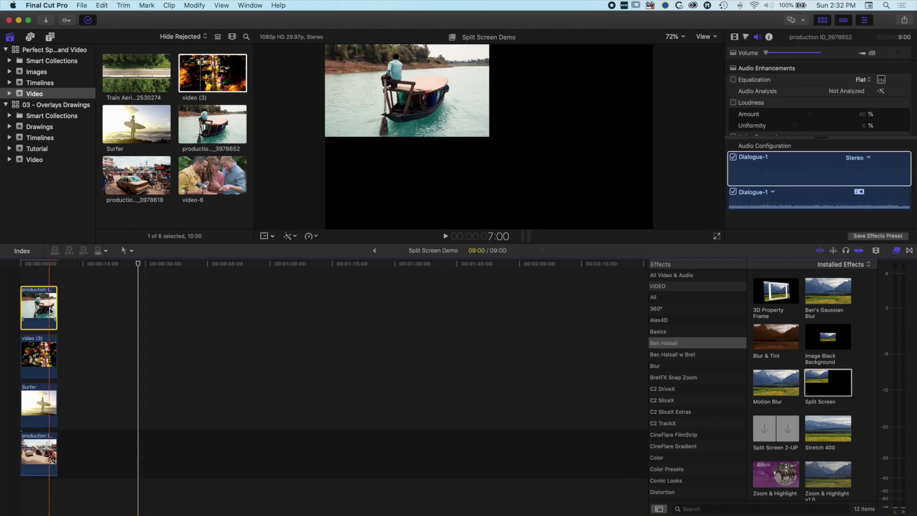
pyautogui.click(734, 37)
pyautogui.click(41, 264)
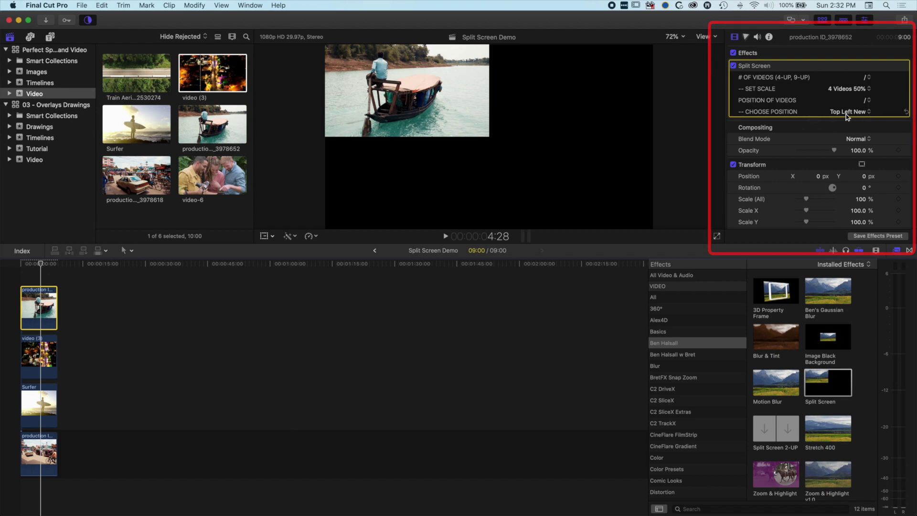
pyautogui.click(47, 357)
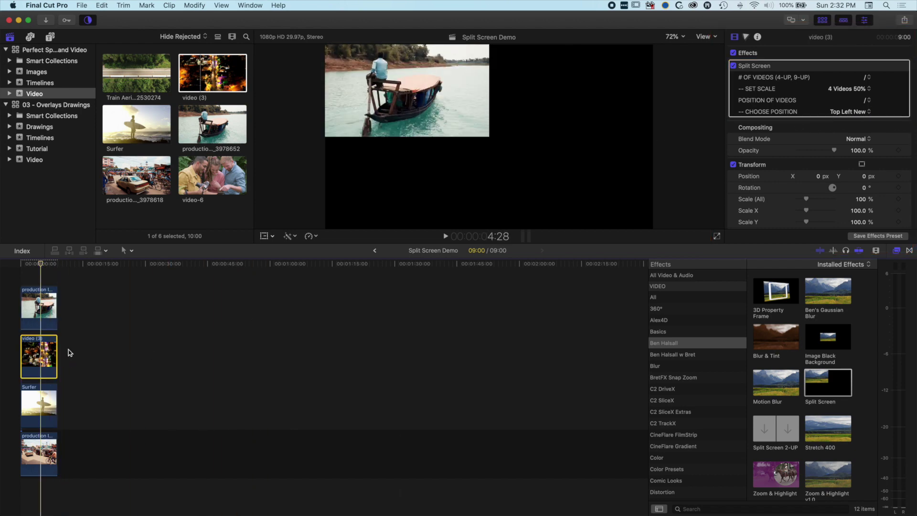
pyautogui.click(856, 113)
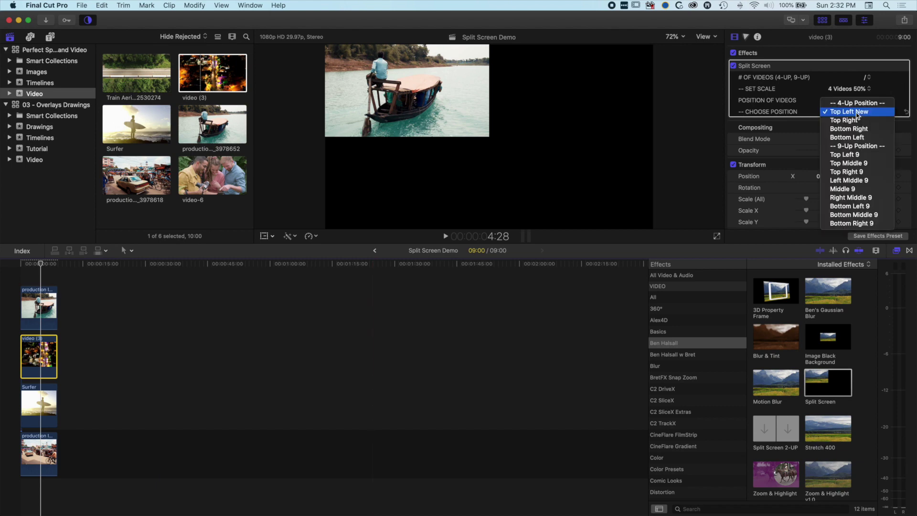
pyautogui.click(854, 121)
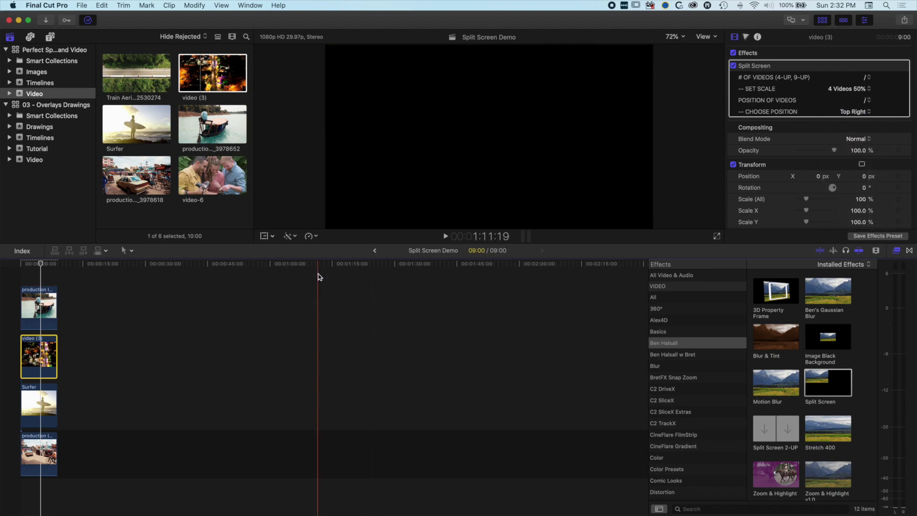
# Set the split-screen position of the Surfer clip to Bottom Right and of the street traffic clip to Bottom Left.
pyautogui.click(50, 403)
pyautogui.click(855, 113)
pyautogui.click(850, 128)
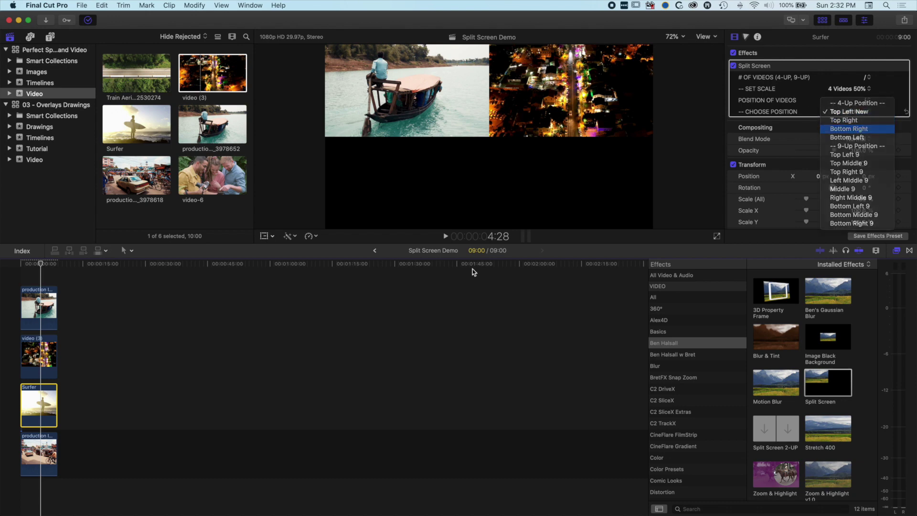
pyautogui.click(54, 451)
pyautogui.click(857, 113)
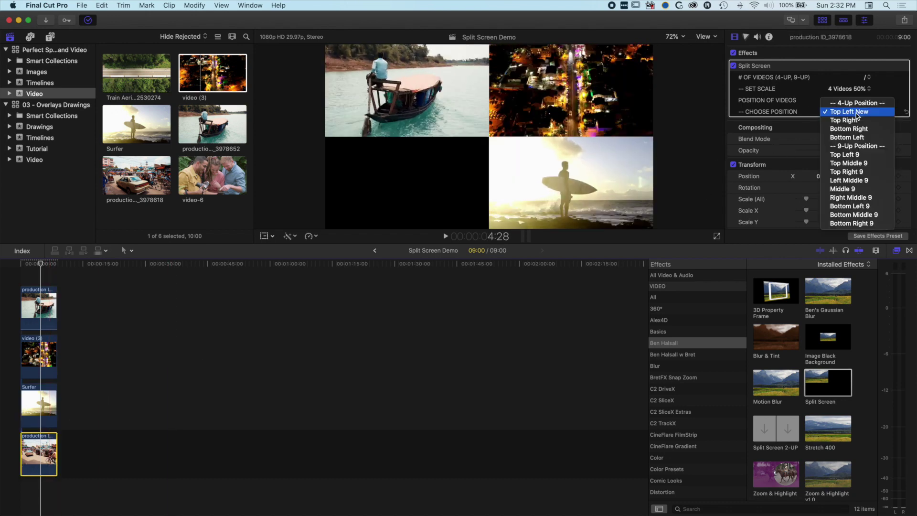
pyautogui.click(854, 138)
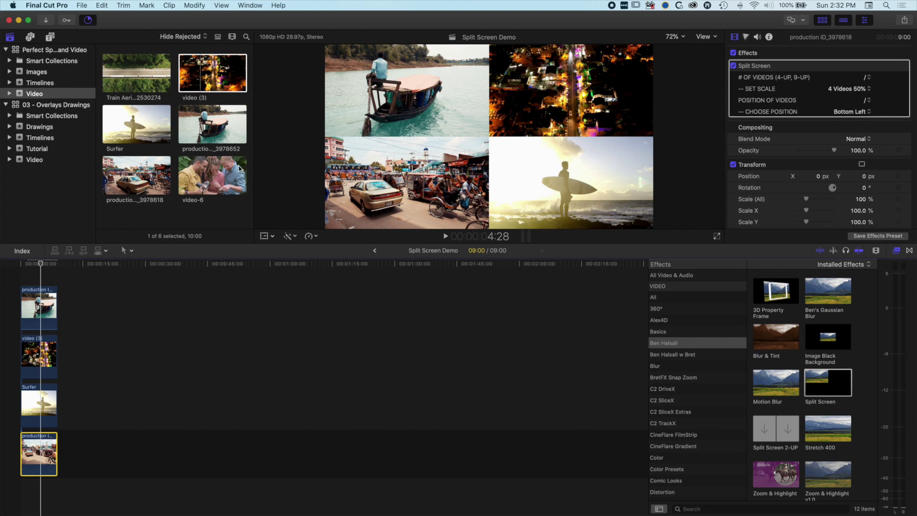
# Add the Train Aerial clip to the primary storyline directly after the street traffic clip.
pyautogui.click(139, 86)
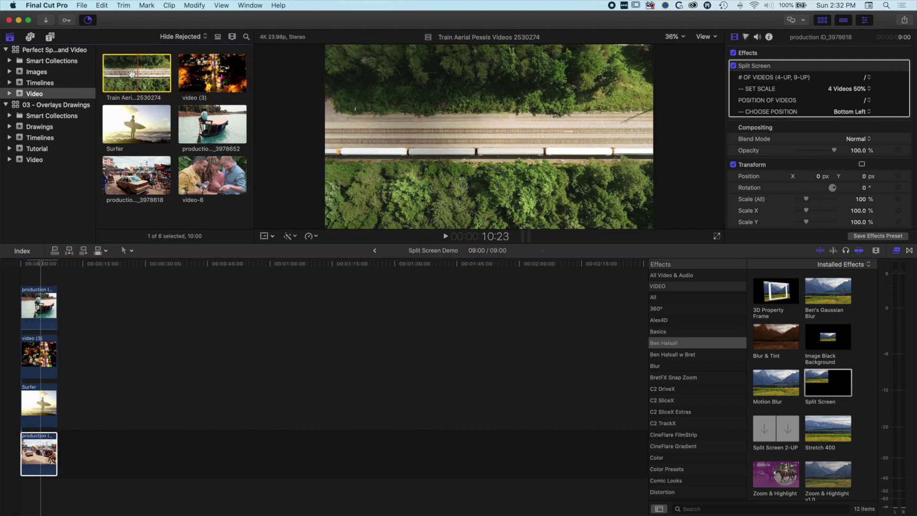
pyautogui.click(74, 449)
pyautogui.moveTo(83, 455); pyautogui.dragTo(60, 455)
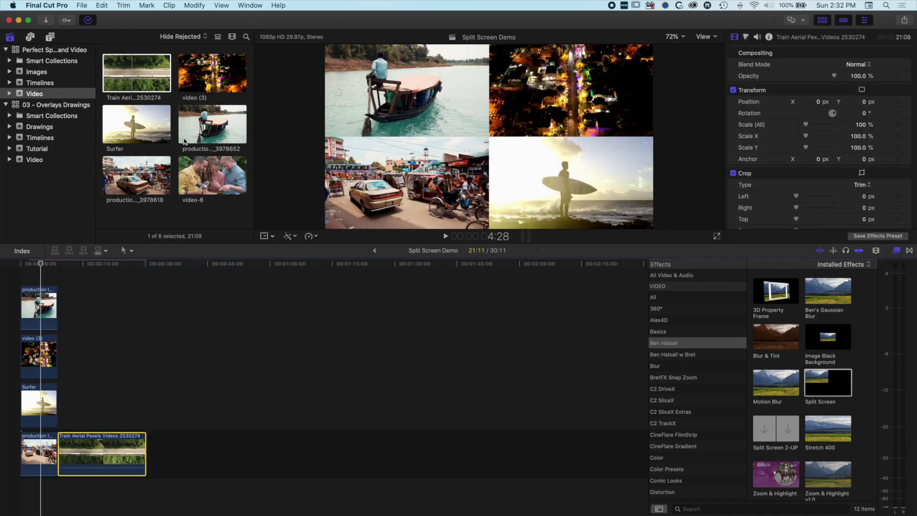
# Add the video-6 clip after Surfer, with Surfer shortened to 4:28 and video-6 trimmed to end at 9:00.
pyautogui.click(201, 172)
pyautogui.moveTo(201, 172); pyautogui.dragTo(60, 409)
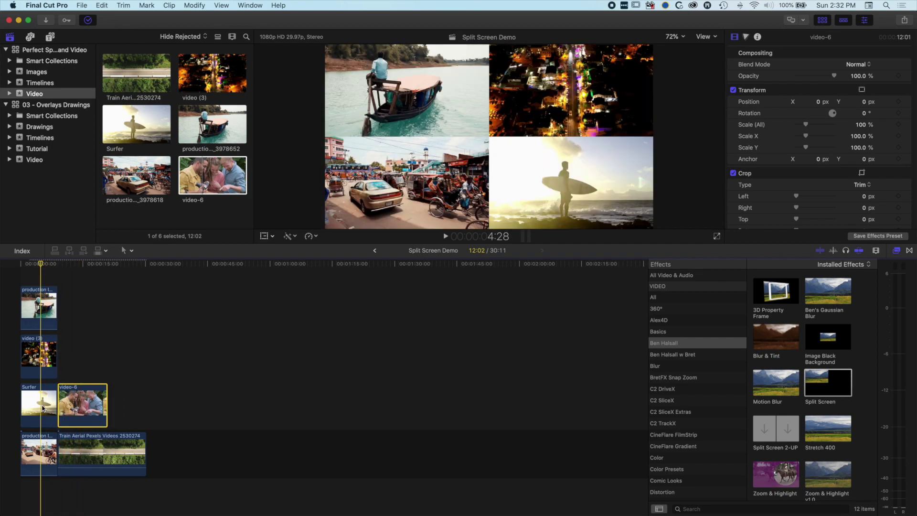
pyautogui.moveTo(56, 403)
pyautogui.mouseDown()
pyautogui.moveTo(41, 404)
pyautogui.moveTo(84, 404)
pyautogui.moveTo(58, 401)
pyautogui.mouseUp()
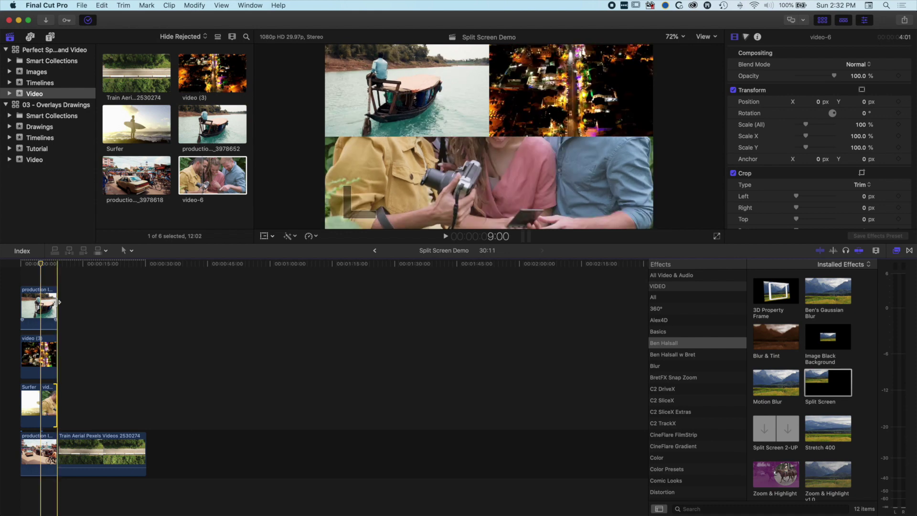
# Shorten the boat clip to about 6:05, move the Train Aerial clip directly behind it and trim that clip to end at 9:00.
pyautogui.moveTo(58, 301); pyautogui.dragTo(45, 301)
pyautogui.moveTo(76, 452); pyautogui.dragTo(64, 305)
pyautogui.moveTo(135, 307); pyautogui.dragTo(59, 308)
# Copy the boat clip and paste its Split Screen effect and Volume attributes onto the Train Aerial clip, with keyframe timing set to Stretch to Fit.
pyautogui.click(30, 305)
pyautogui.click(30, 265)
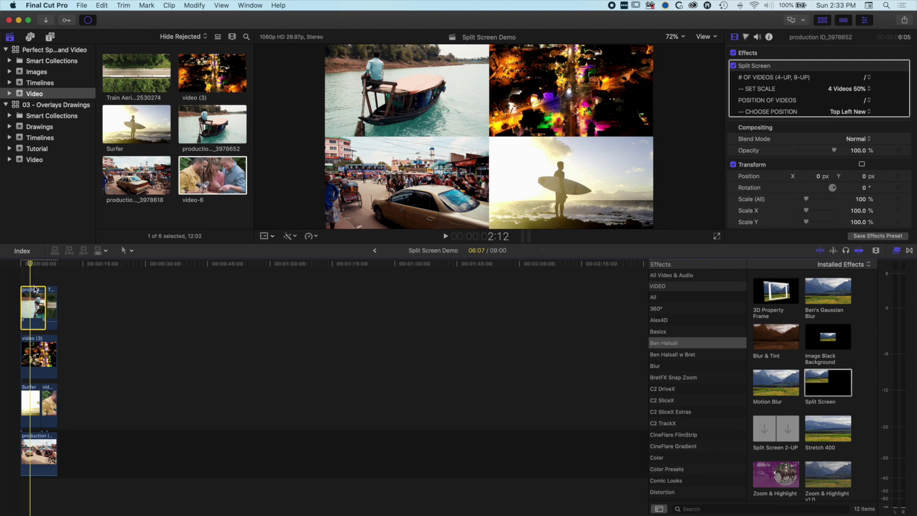
pyautogui.click(102, 6)
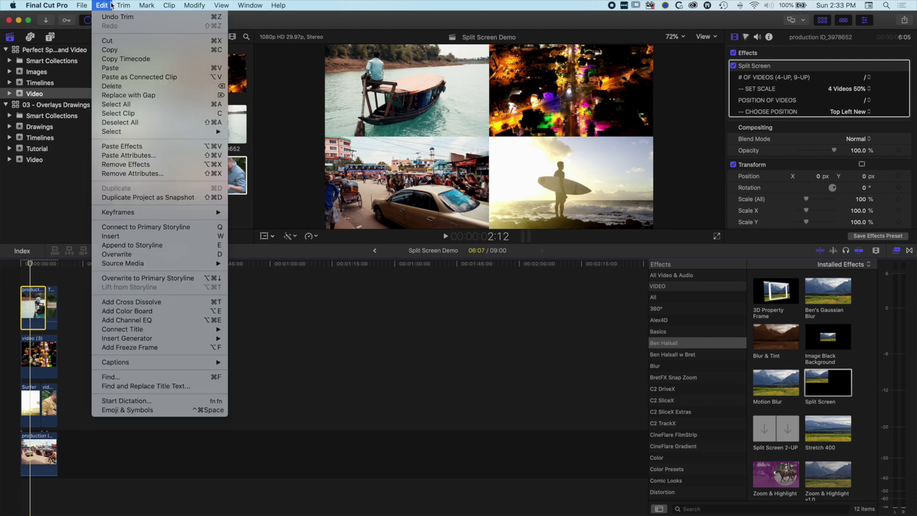
pyautogui.click(110, 50)
pyautogui.click(53, 305)
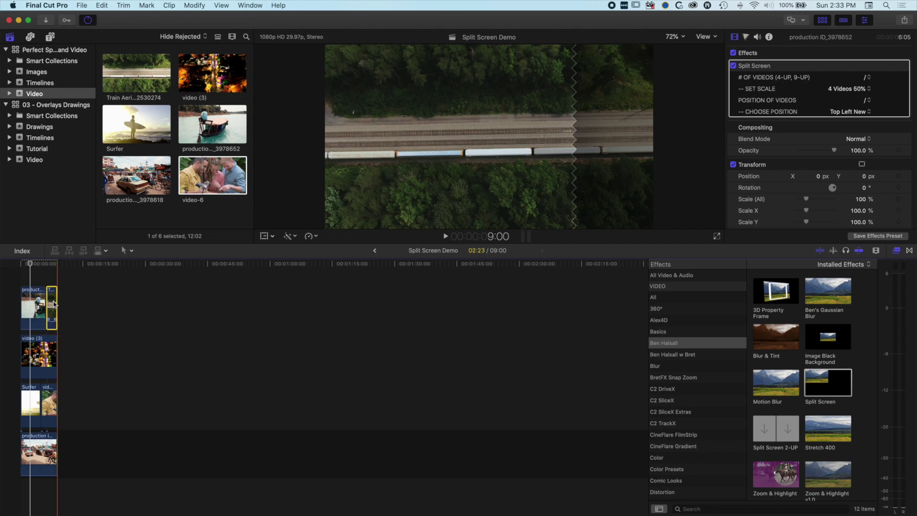
pyautogui.click(102, 5)
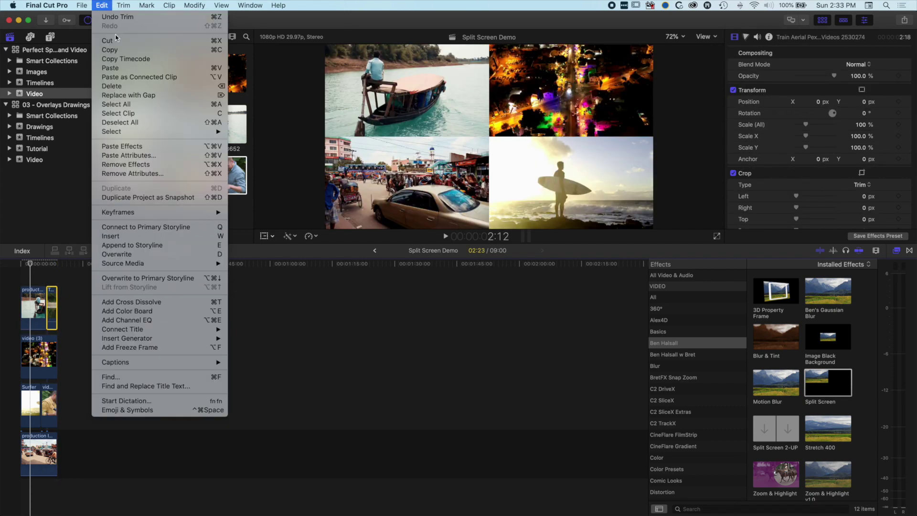
pyautogui.click(121, 156)
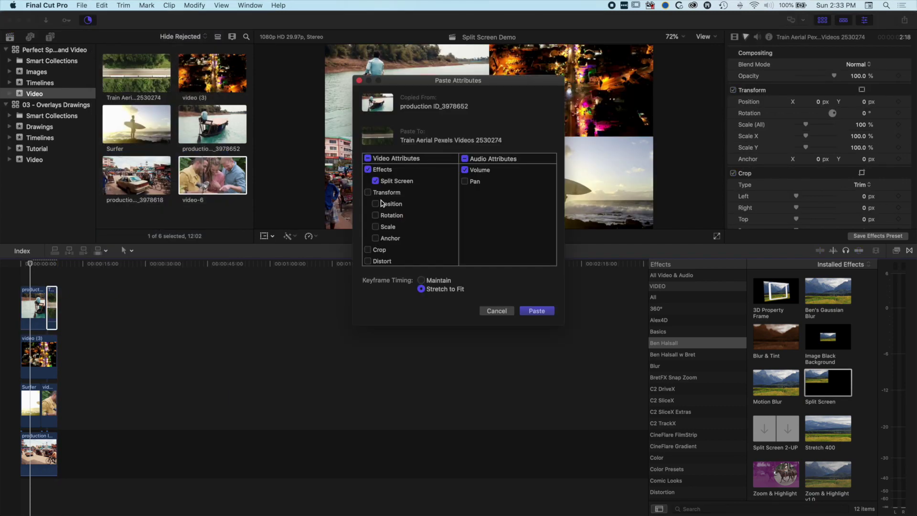
pyautogui.click(538, 312)
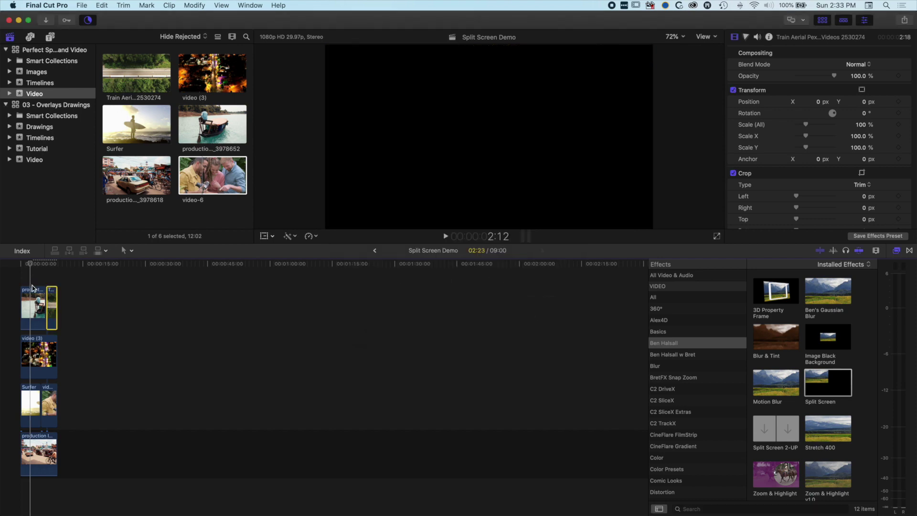
# Copy the Surfer clip and paste its Split Screen effect onto the video-6 clip, with keyframe timing set to Stretch to Fit.
pyautogui.click(29, 401)
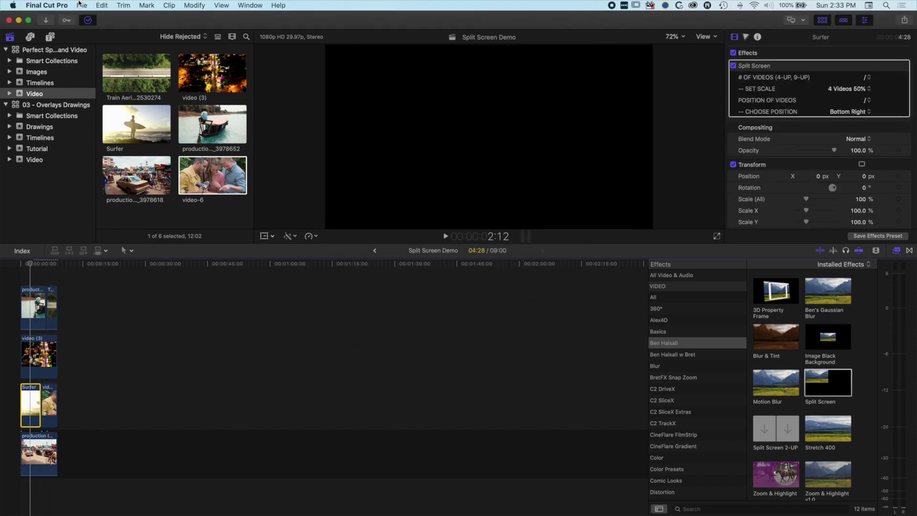
pyautogui.click(102, 6)
pyautogui.click(110, 49)
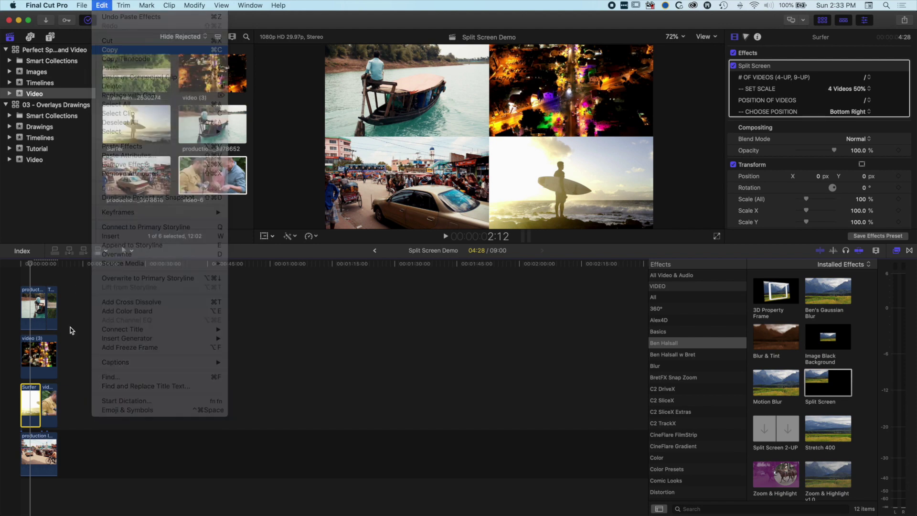
pyautogui.click(53, 406)
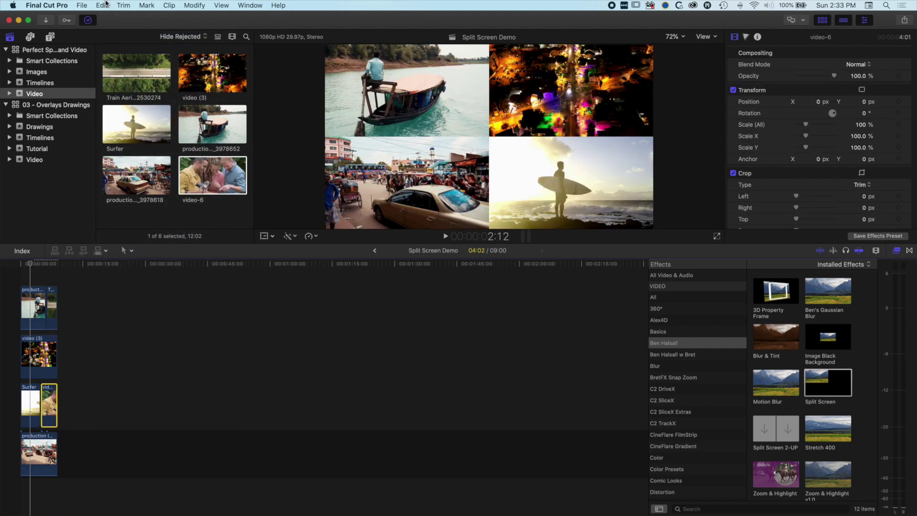
pyautogui.click(104, 6)
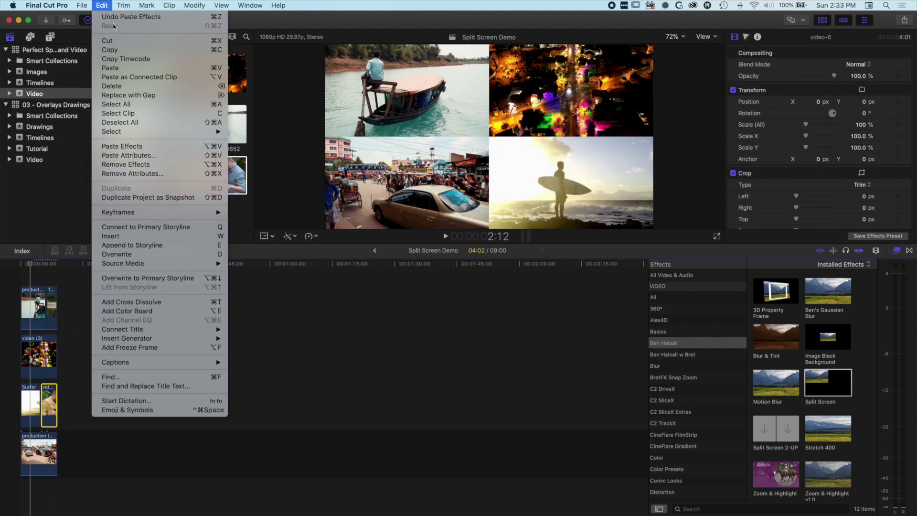
pyautogui.click(132, 156)
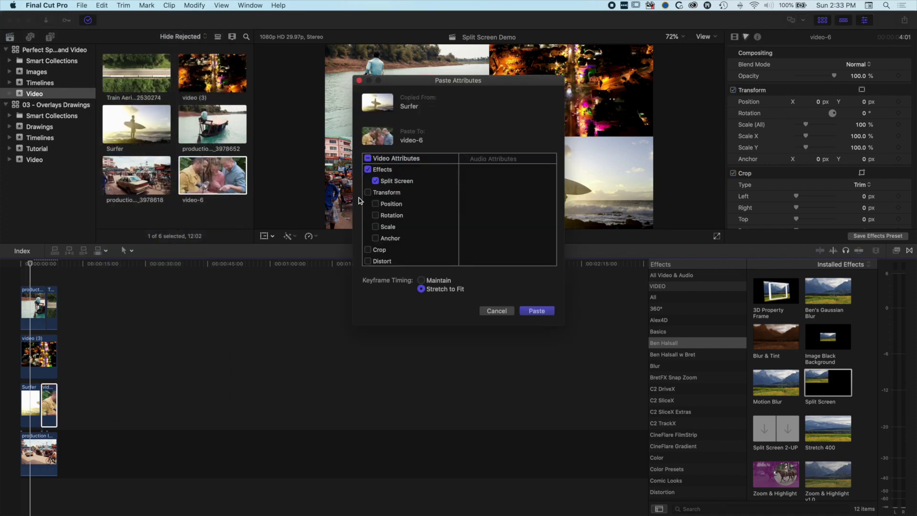
pyautogui.click(538, 311)
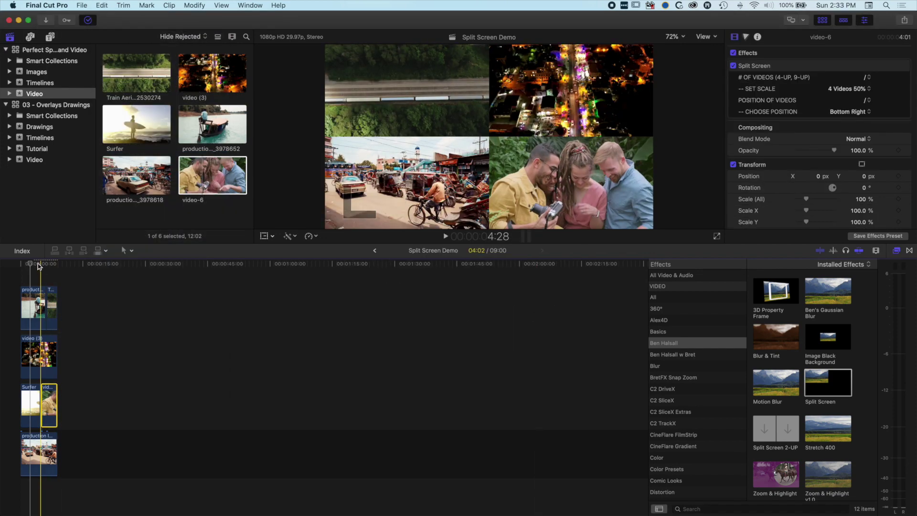
# Play back the split screen to check the clip changes, and return the playhead to the cut between the boat and train clips.
pyautogui.press('space')
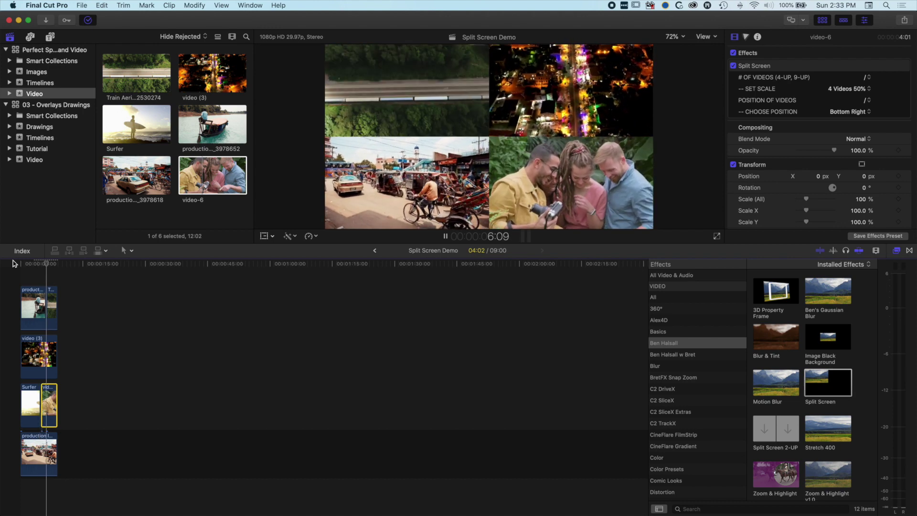
pyautogui.press('space')
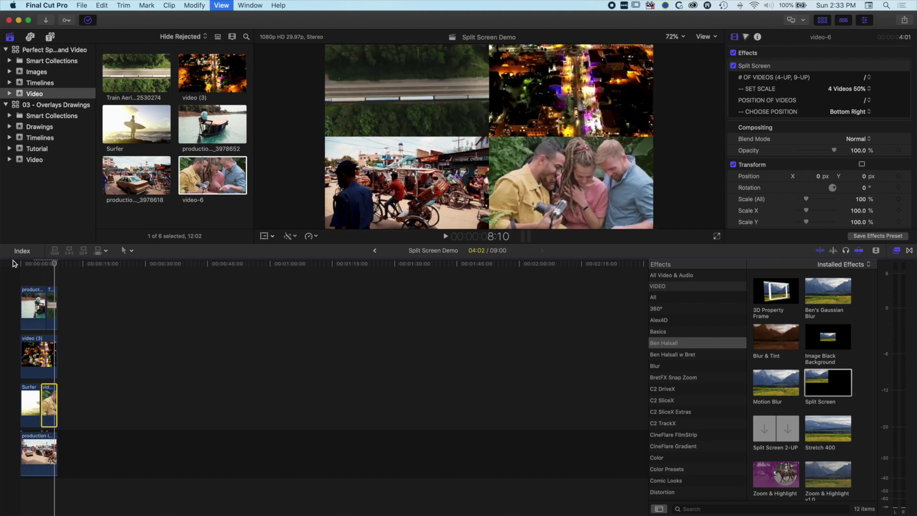
pyautogui.click(45, 265)
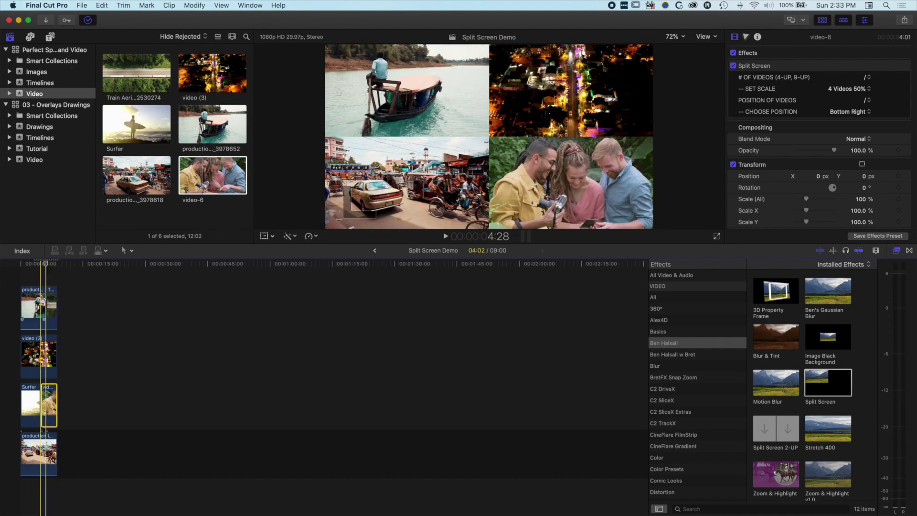
# Group the boat and Train Aerial clips into a connected storyline, and the Surfer and video-6 clips into another.
pyautogui.click(34, 308)
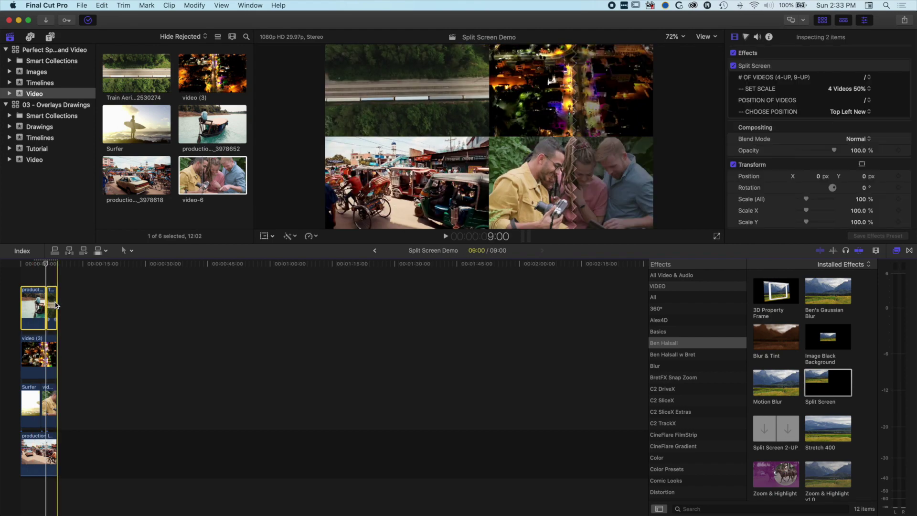
pyautogui.moveTo(21, 264); pyautogui.dragTo(47, 283)
pyautogui.press('super+g')
pyautogui.moveTo(63, 384); pyautogui.dragTo(74, 411)
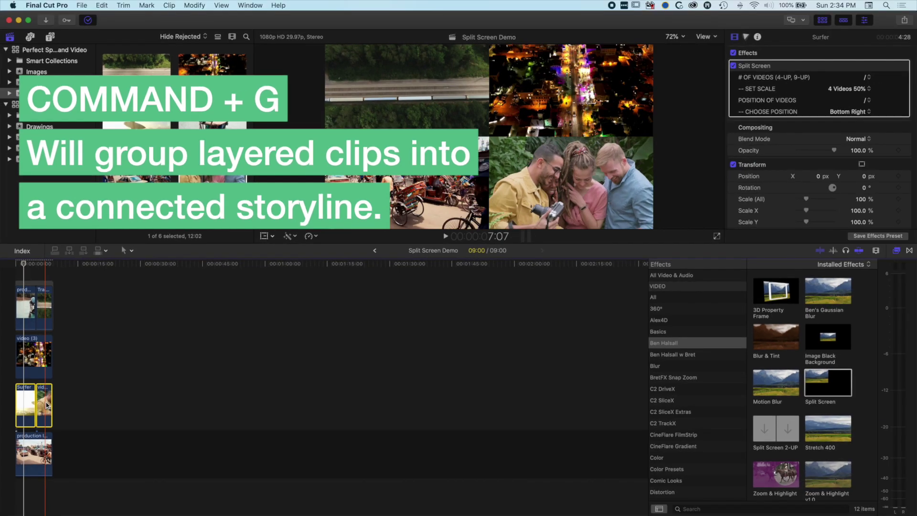
pyautogui.keyDown('super'); pyautogui.click(55, 505); pyautogui.keyUp('super')
pyautogui.press('super+g')
# Move the cut between the Surfer and video-6 clips earlier, making video-6 about 6:23 long, and scrub through the split screen to check it.
pyautogui.moveTo(46, 405)
pyautogui.mouseDown()
pyautogui.moveTo(36, 402)
pyautogui.moveTo(51, 399)
pyautogui.mouseUp()
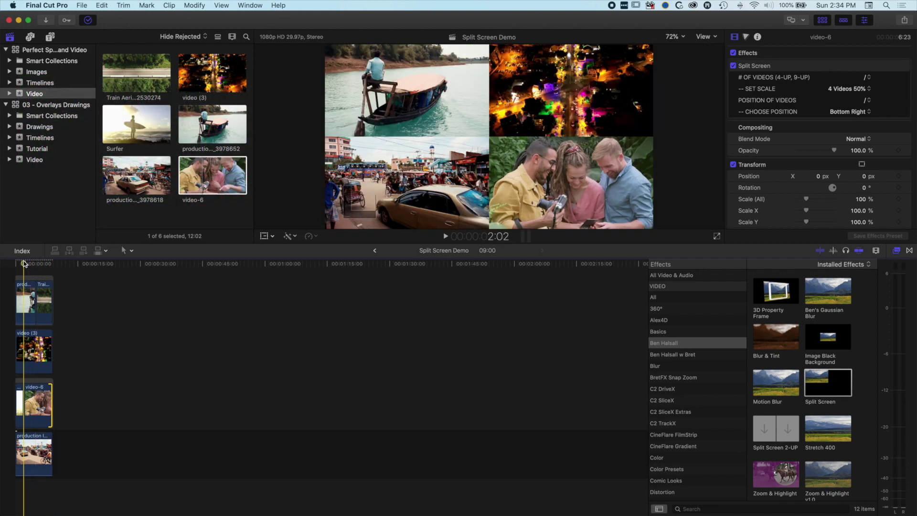
pyautogui.press('super+equal')
pyautogui.press('super+equal')
pyautogui.press('super+equal')
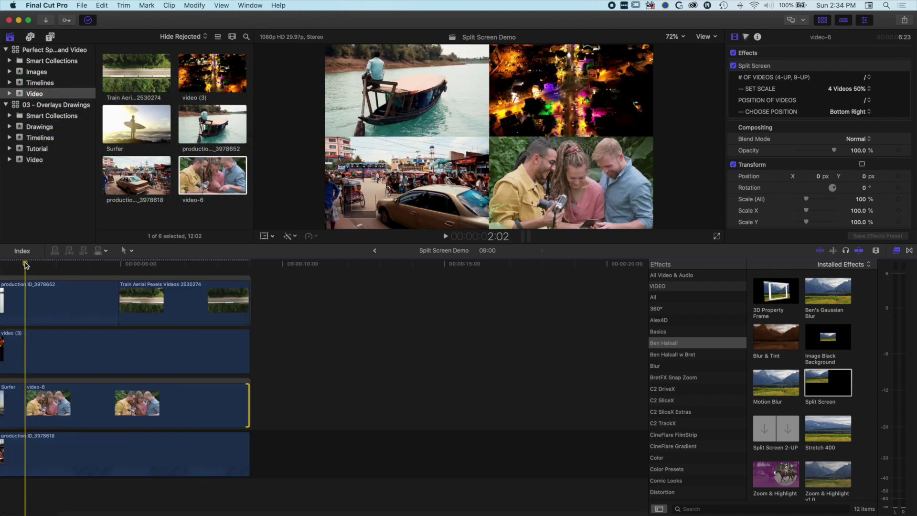
pyautogui.press('Home')
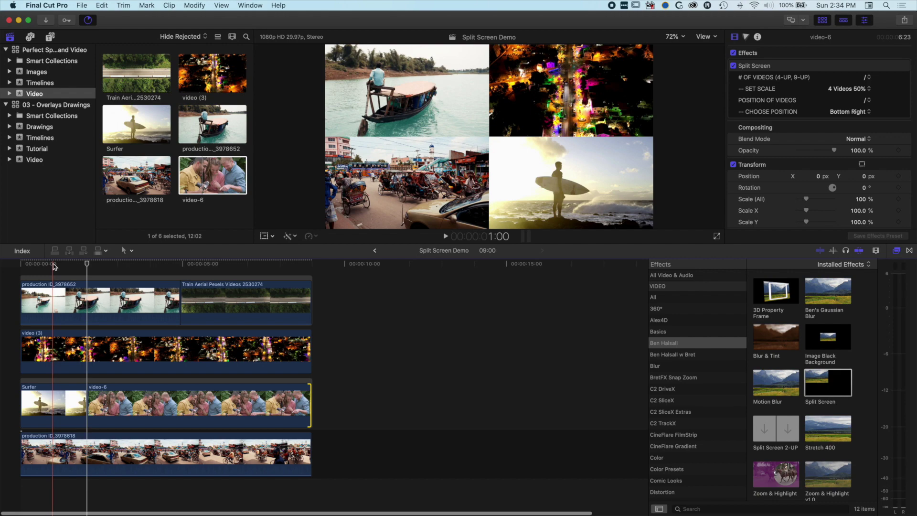
pyautogui.moveTo(38, 267); pyautogui.dragTo(196, 270)
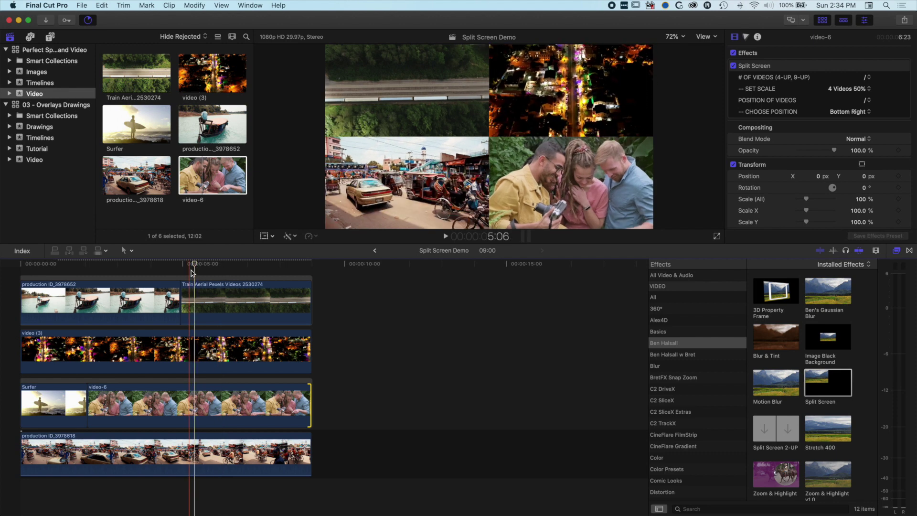
pyautogui.moveTo(199, 270); pyautogui.dragTo(203, 272)
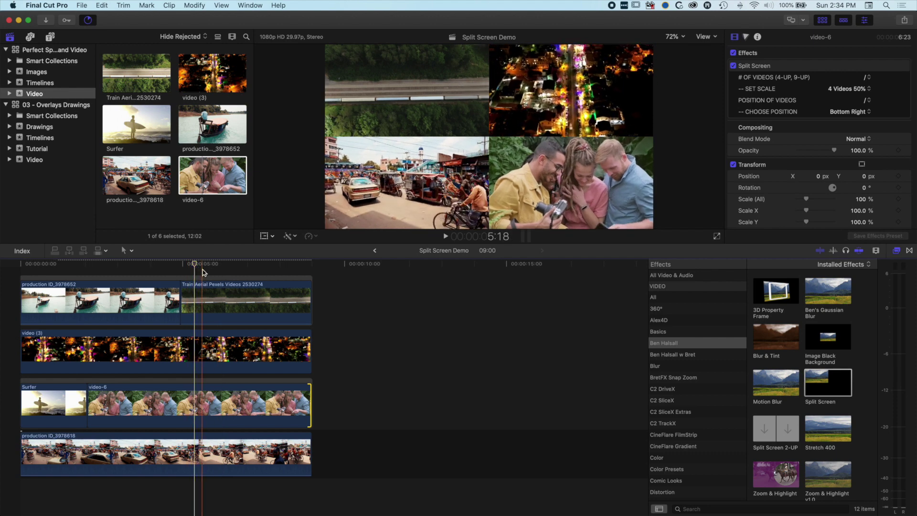
pyautogui.press('super+minus')
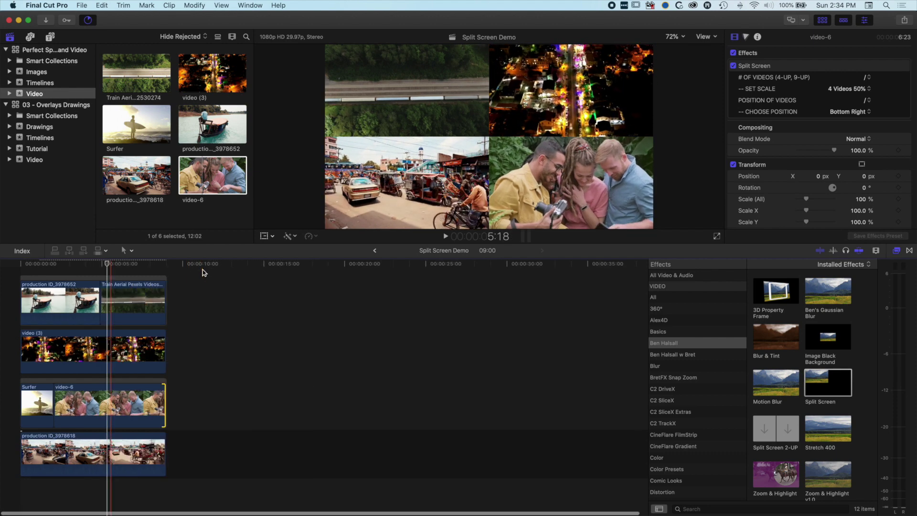
# Add IMG_7486 from the Images event to the end of the primary storyline and set its Spatial Conform to Fit.
pyautogui.click(37, 72)
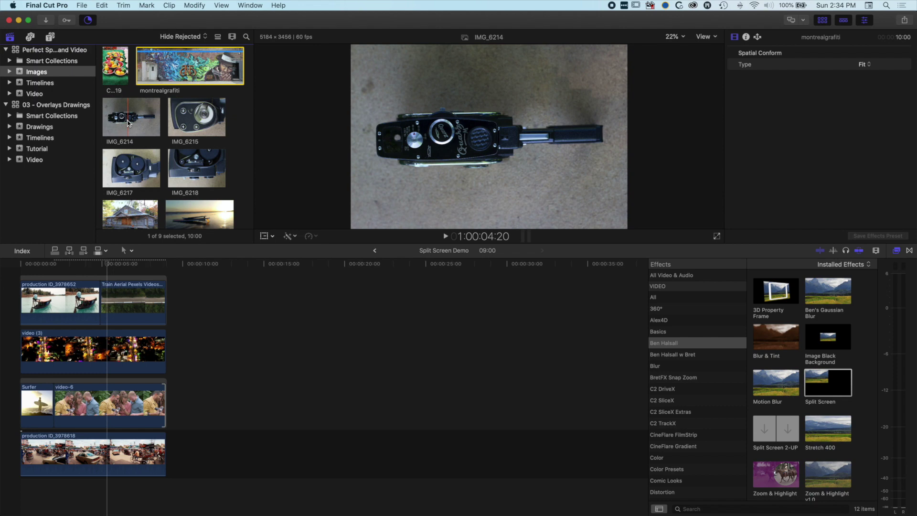
pyautogui.press('shift+super+a')
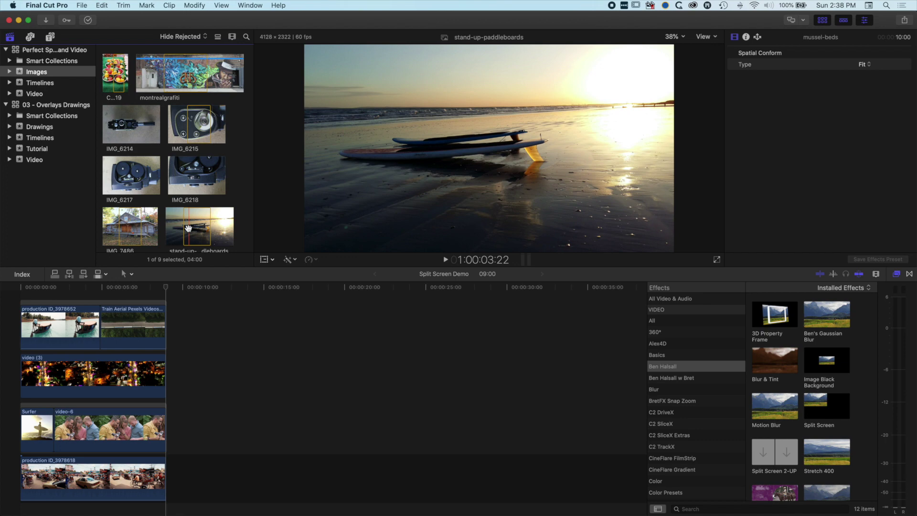
pyautogui.moveTo(128, 224); pyautogui.dragTo(182, 471)
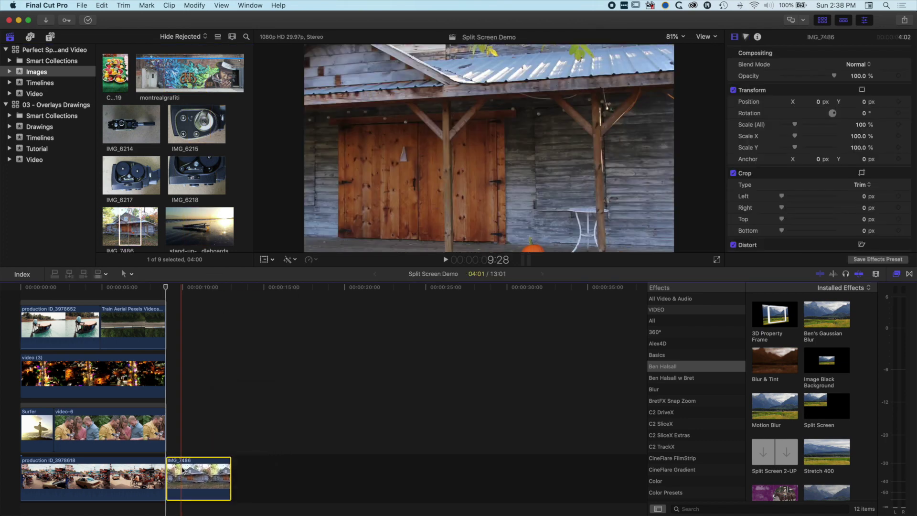
pyautogui.scroll(-4, 794, 207)
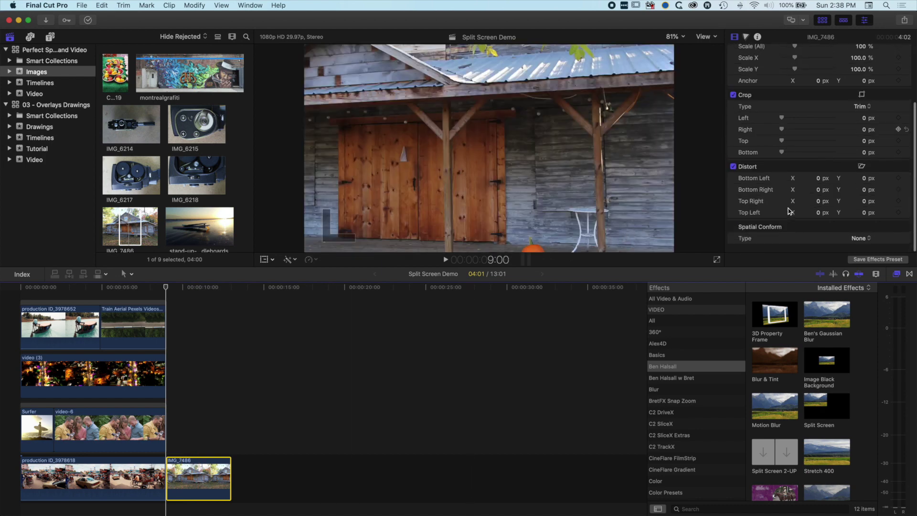
pyautogui.click(856, 240)
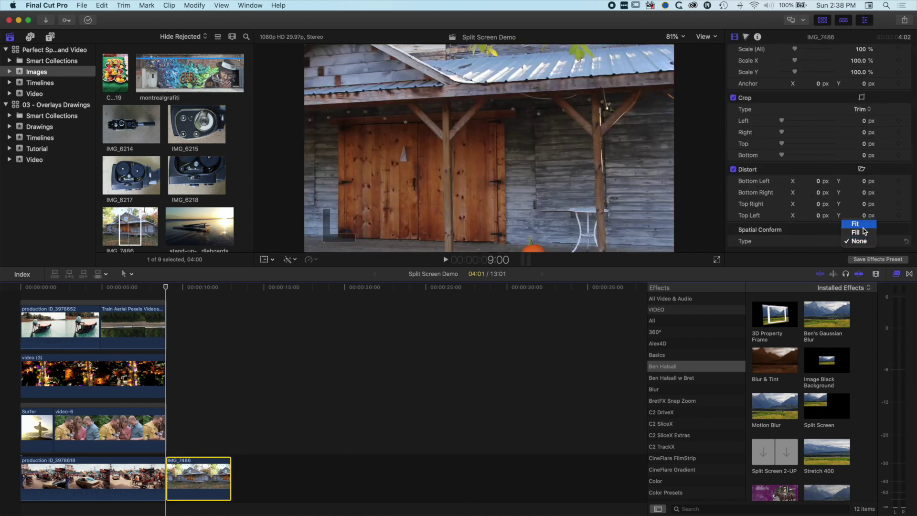
pyautogui.click(859, 223)
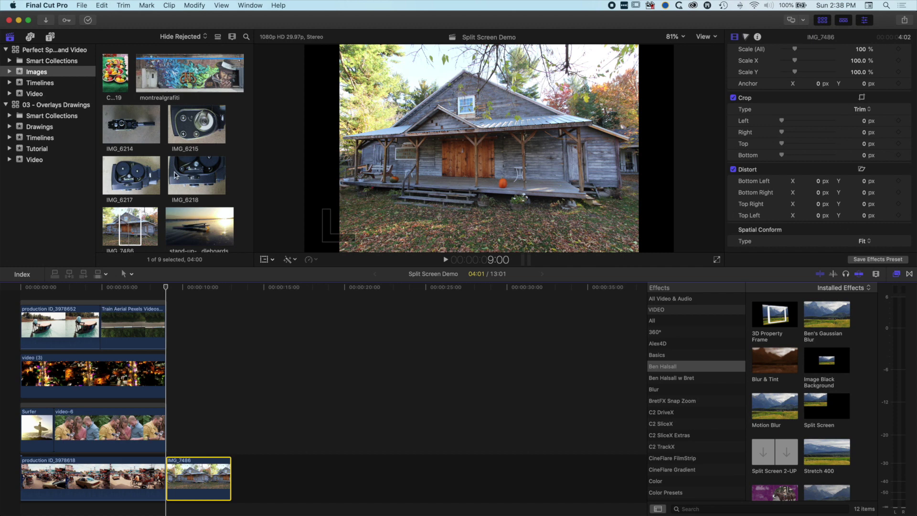
# Stack the IMG_6217, CNV00019 and montrealgrafiti images as connected clips above IMG_7486, in that order.
pyautogui.moveTo(139, 179); pyautogui.dragTo(171, 422)
pyautogui.moveTo(116, 91); pyautogui.dragTo(172, 383)
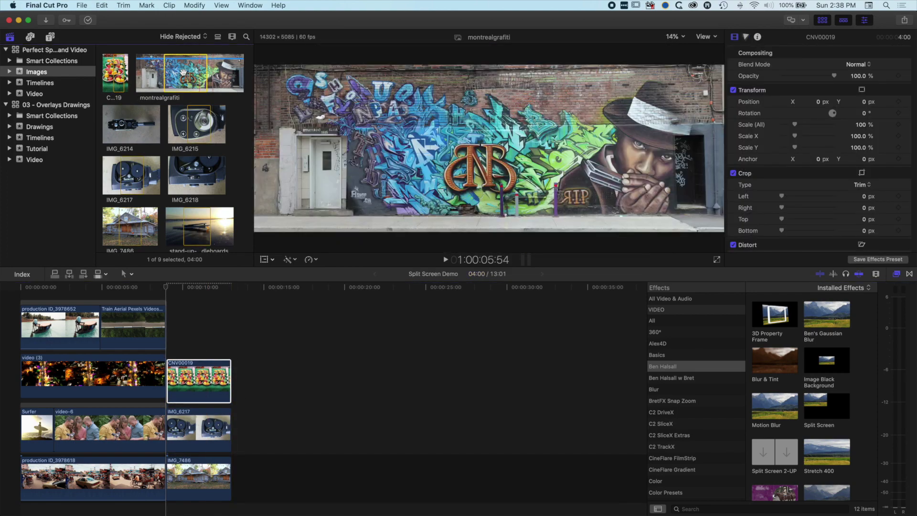
pyautogui.moveTo(257, 238); pyautogui.dragTo(175, 323)
# Disable the montrealgrafiti and CNV00019 clips.
pyautogui.click(195, 315)
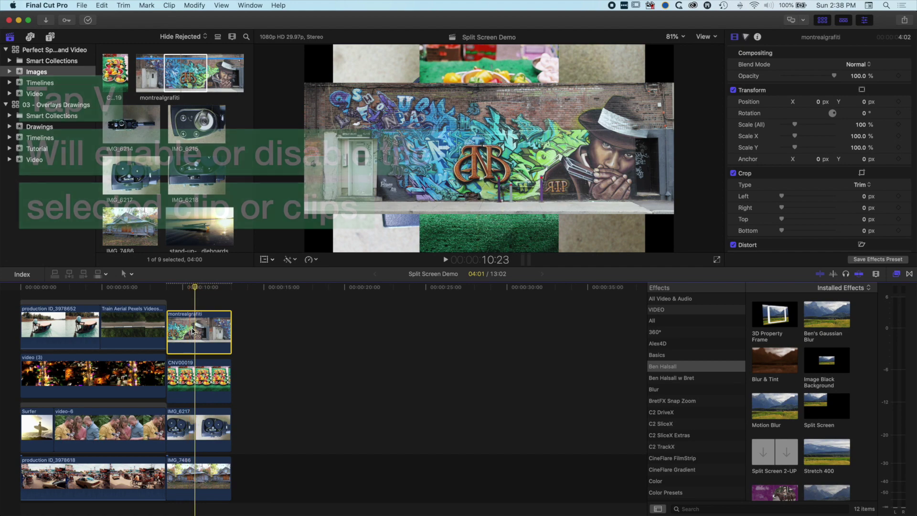
pyautogui.press('v')
pyautogui.press('v')
pyautogui.click(201, 382)
pyautogui.press('v')
pyautogui.press('v')
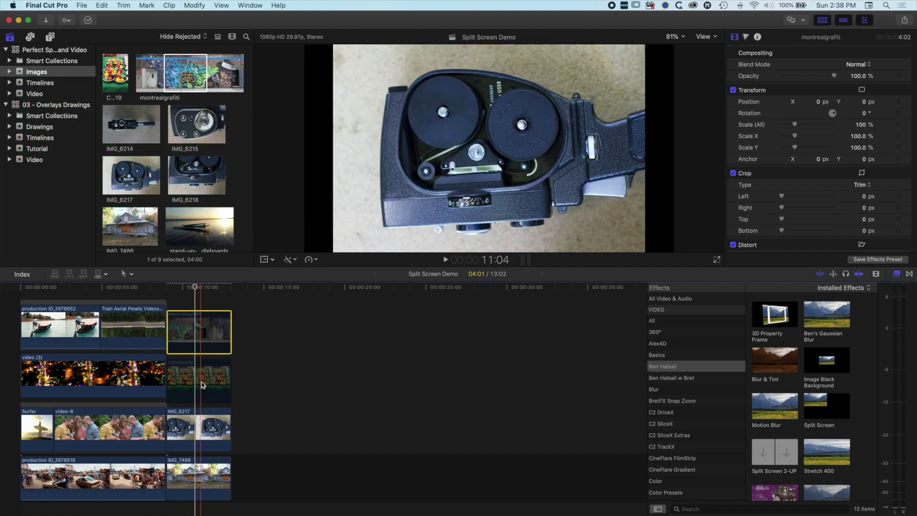
# Toggle the IMG_6217 clip off and back on to compare it with the image beneath.
pyautogui.click(208, 417)
pyautogui.press('v')
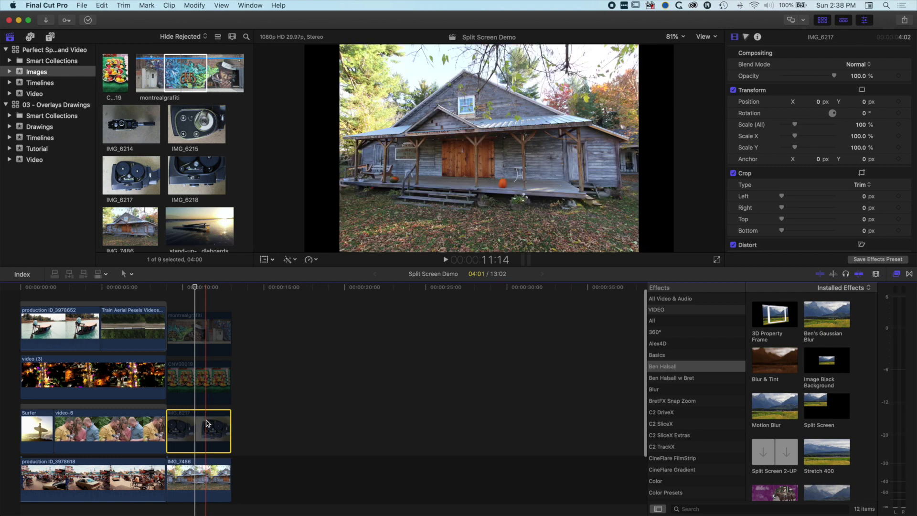
pyautogui.press('v')
pyautogui.scroll(2, 208, 421)
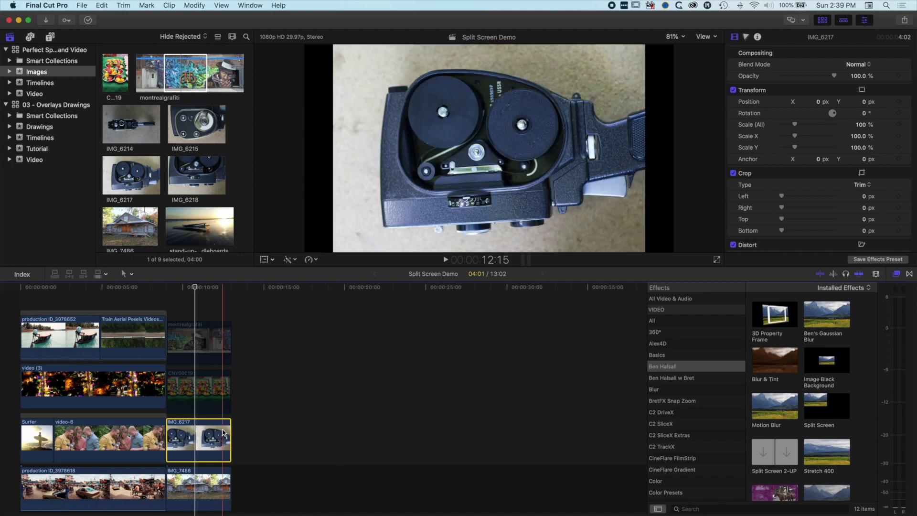
pyautogui.press('v')
pyautogui.press('v')
pyautogui.scroll(-1, 202, 455)
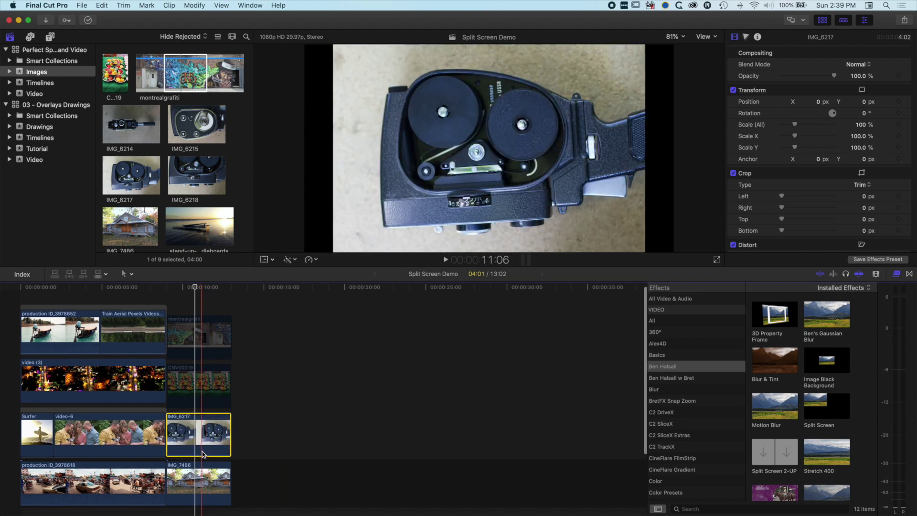
# Disable the IMG_6217 clip and leave only IMG_7486 enabled in the image stack.
pyautogui.click(198, 481)
pyautogui.press('v')
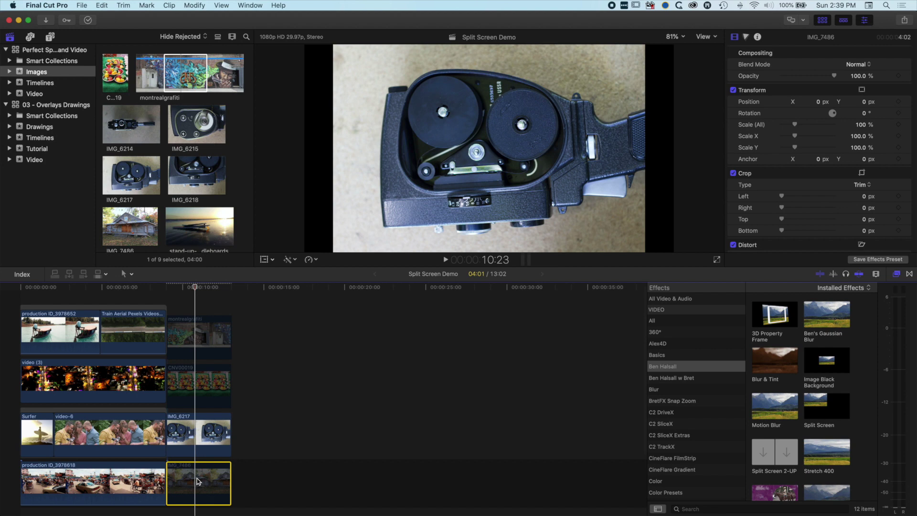
pyautogui.click(197, 448)
pyautogui.press('v')
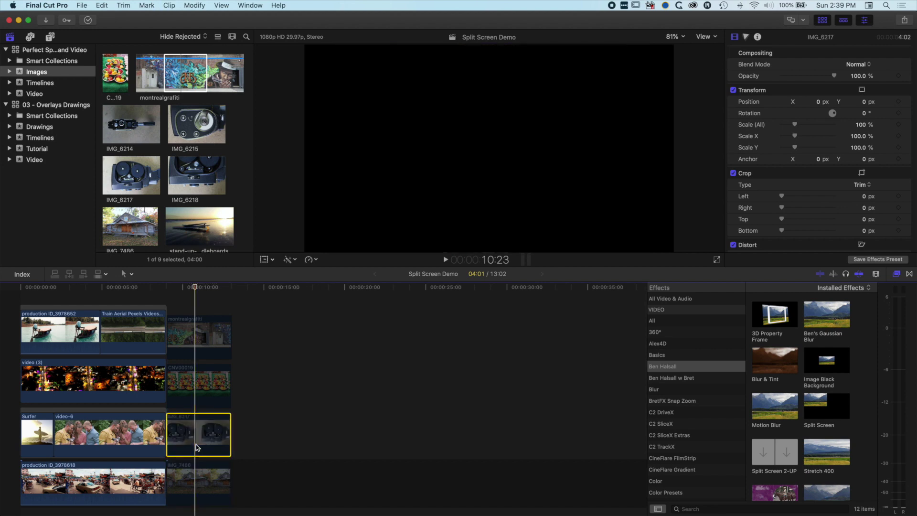
pyautogui.click(198, 471)
pyautogui.press('v')
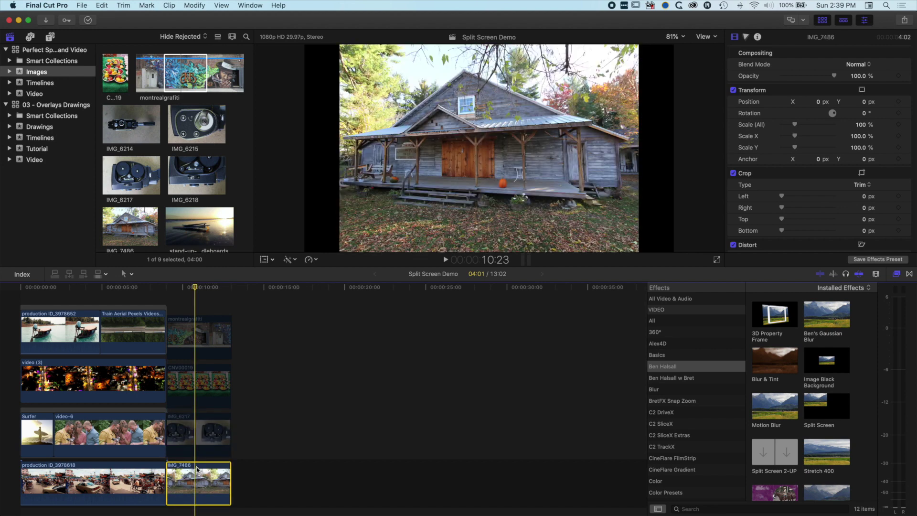
# Crop IMG_7486 in Crop mode to fill the frame, with about 256.7 off the top and 402.0 off the bottom.
pyautogui.moveTo(197, 286); pyautogui.dragTo(188, 286)
pyautogui.click(272, 260)
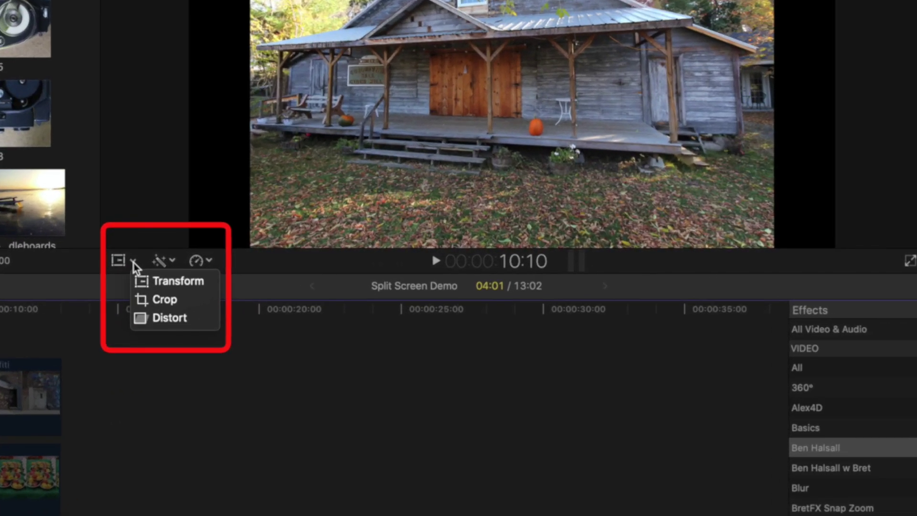
pyautogui.click(145, 299)
pyautogui.click(499, 228)
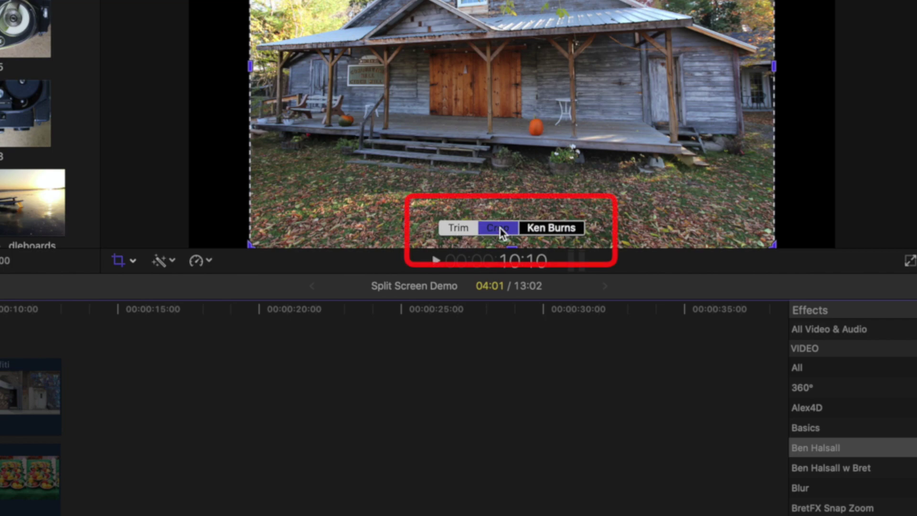
pyautogui.moveTo(517, 99); pyautogui.dragTo(517, 90)
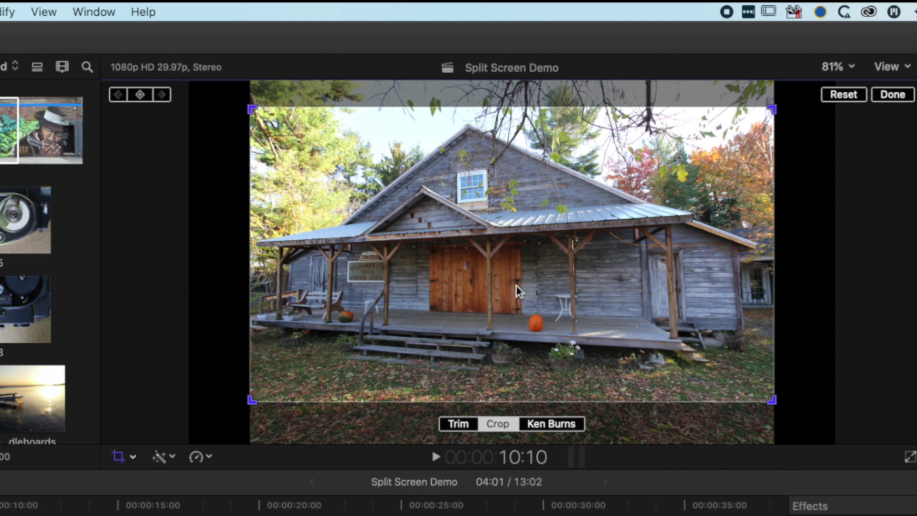
pyautogui.click(898, 97)
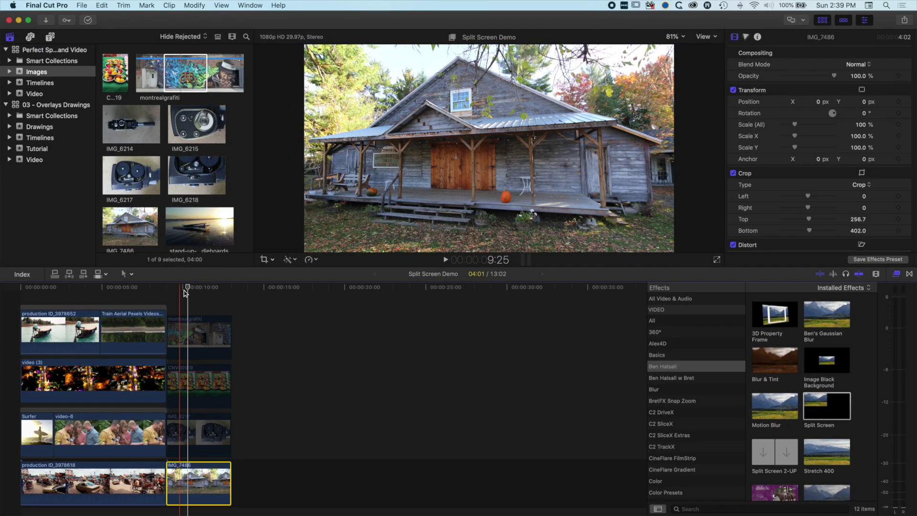
# Turn IMG_7486 into a compound clip named Split Screen Demo Clip in the Timelines event and apply the Split Screen effect to it.
pyautogui.rightClick(202, 368)
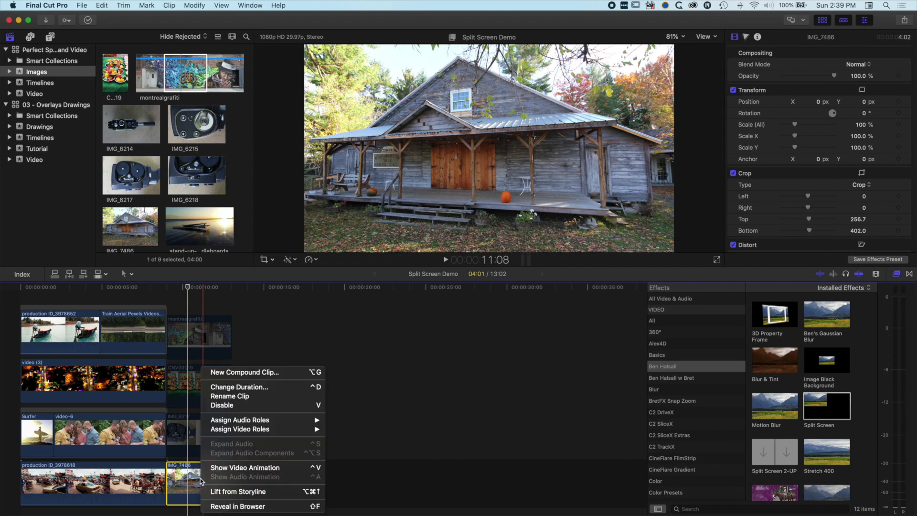
pyautogui.click(255, 370)
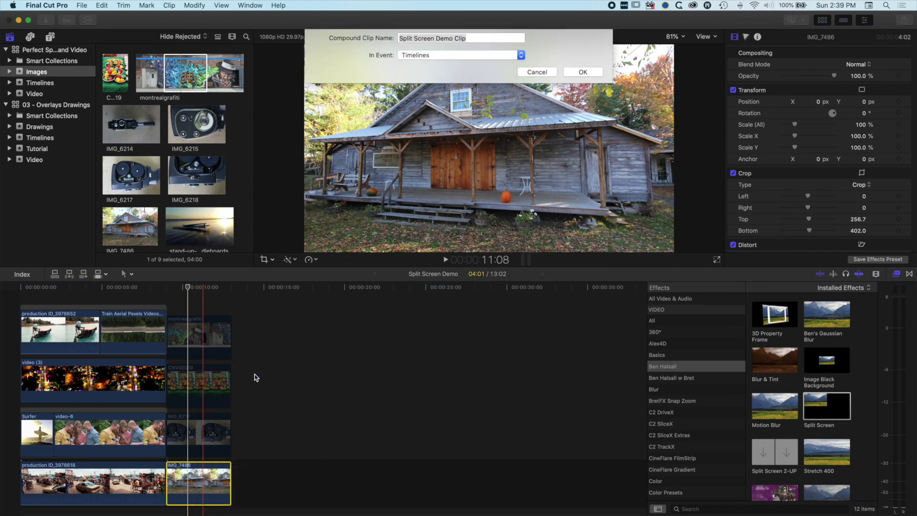
pyautogui.click(583, 72)
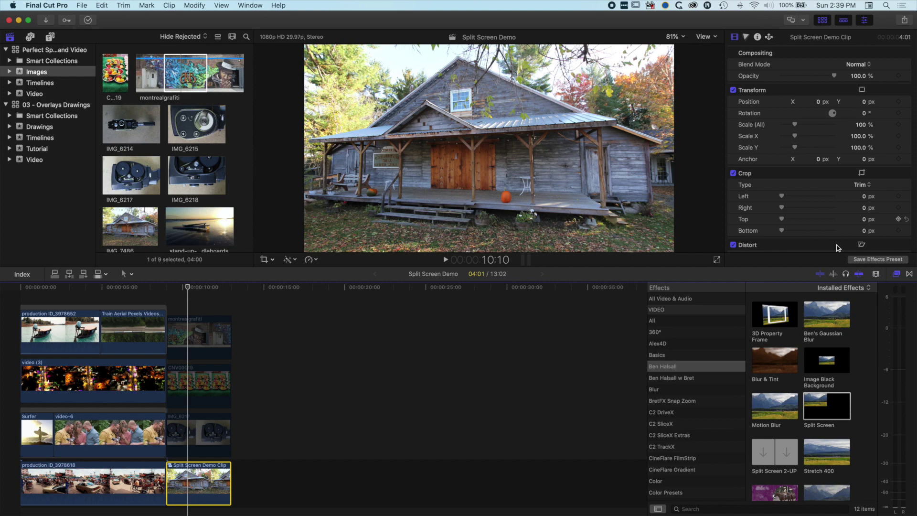
pyautogui.moveTo(831, 409); pyautogui.dragTo(206, 486)
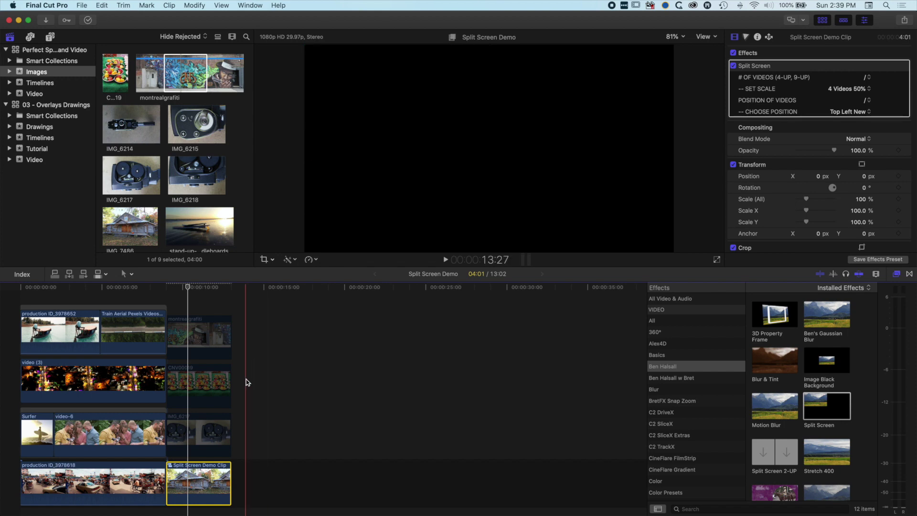
# Enable the IMG_6217 clip and crop it in Crop mode to fill the frame, with about 332.8 off the top and 207.2 off the bottom.
pyautogui.click(197, 440)
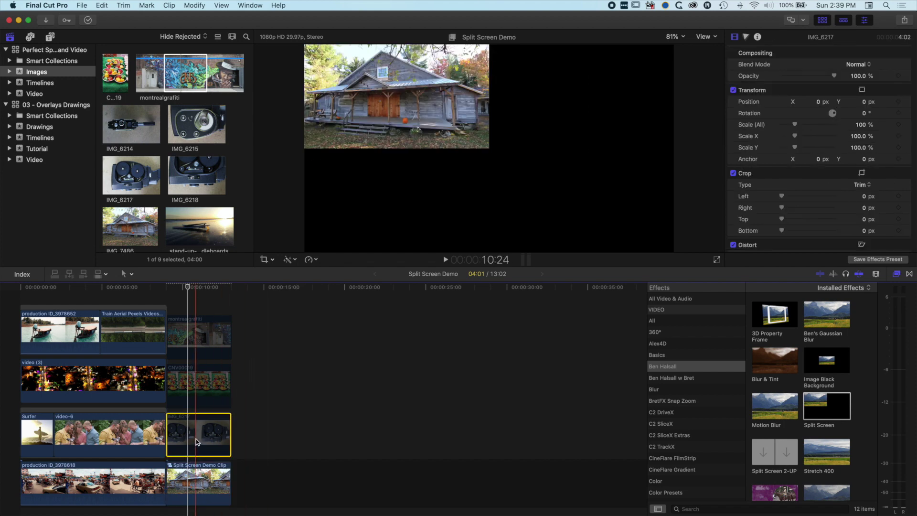
pyautogui.press('v')
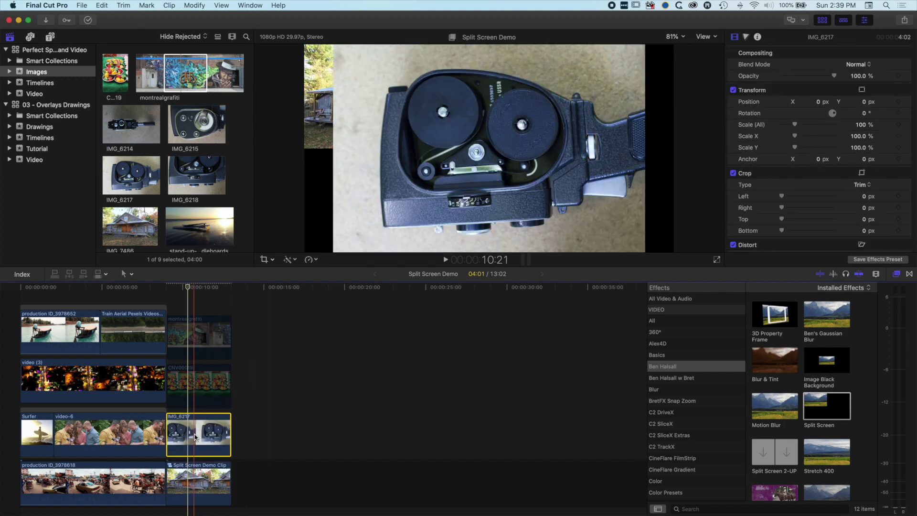
pyautogui.click(265, 259)
pyautogui.click(487, 243)
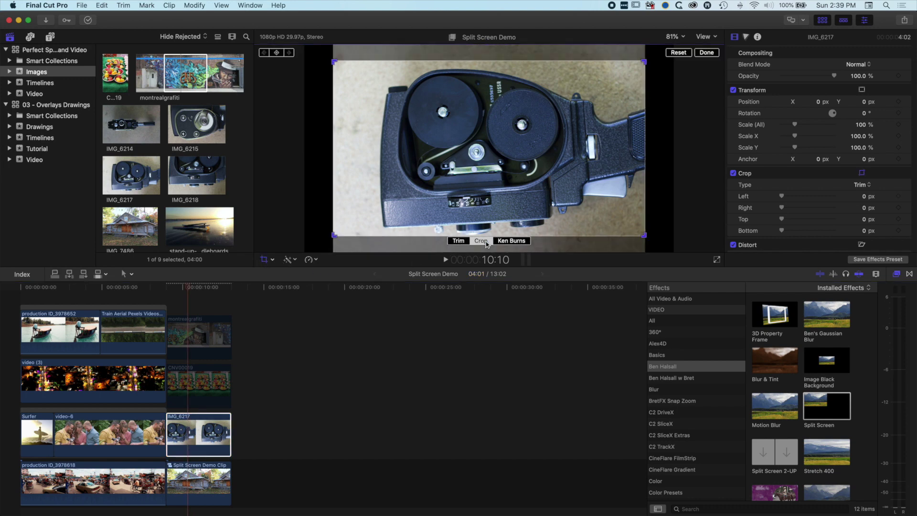
pyautogui.moveTo(511, 172); pyautogui.dragTo(512, 180)
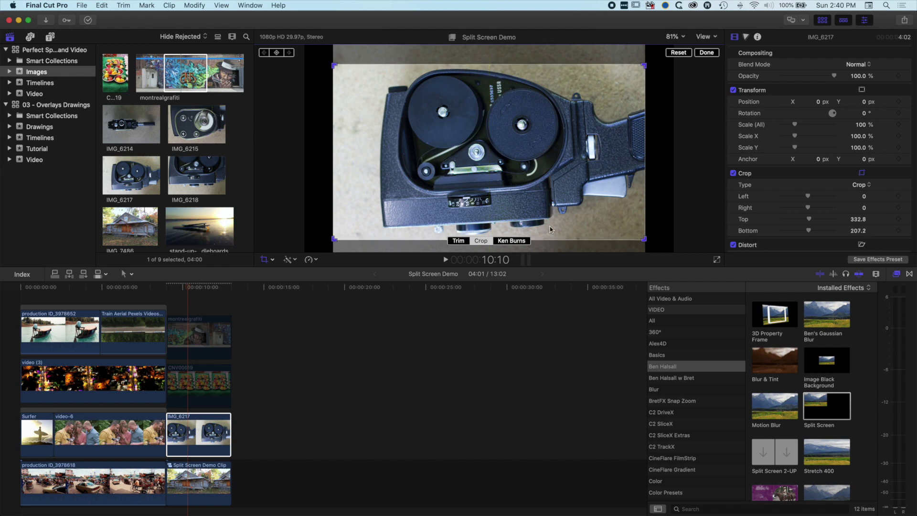
pyautogui.click(707, 52)
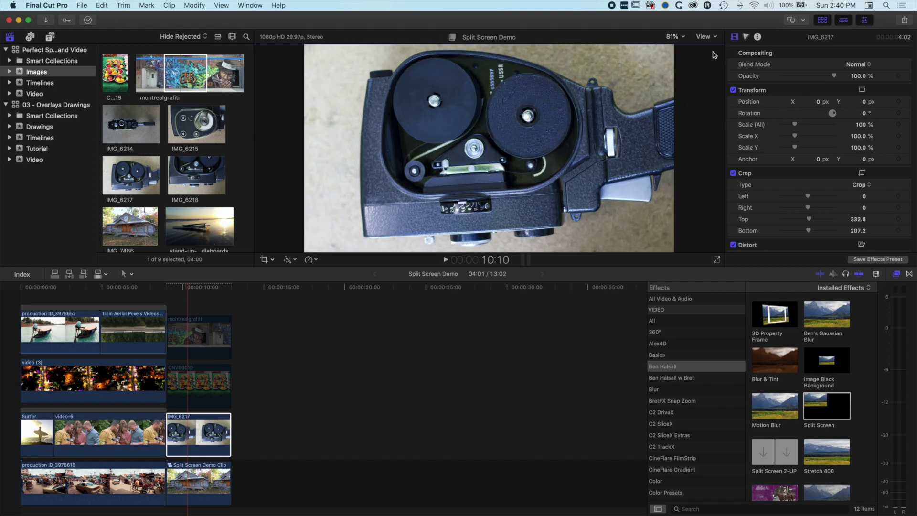
# Turn the cropped IMG_6217 into a compound clip named Split Screen Demo Clip 1 in the Timelines event.
pyautogui.rightClick(201, 440)
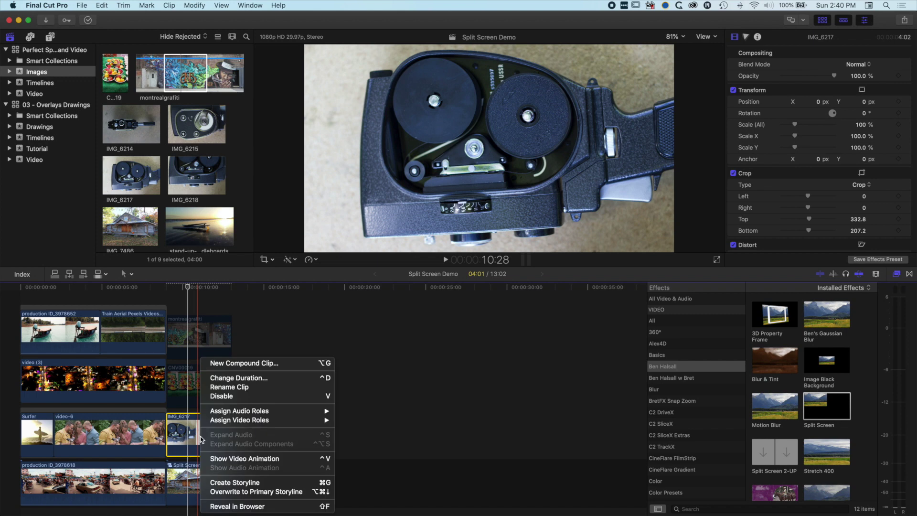
pyautogui.click(255, 364)
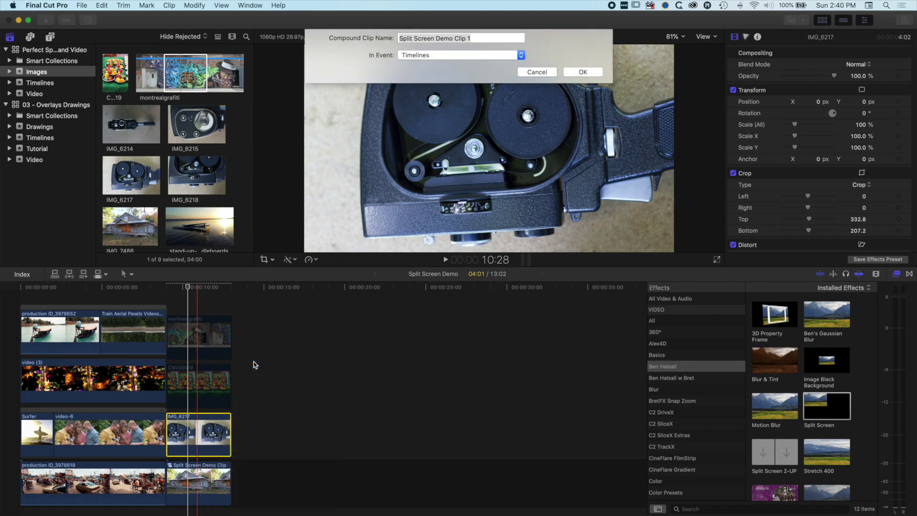
pyautogui.press('Return')
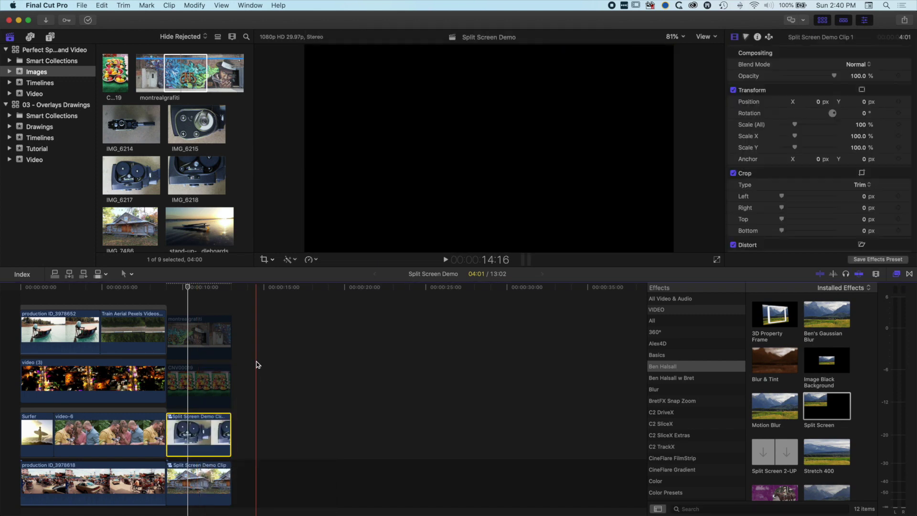
# Apply the Split Screen effect to the camera image's compound clip and set its position to Top Right.
pyautogui.moveTo(832, 410); pyautogui.dragTo(200, 431)
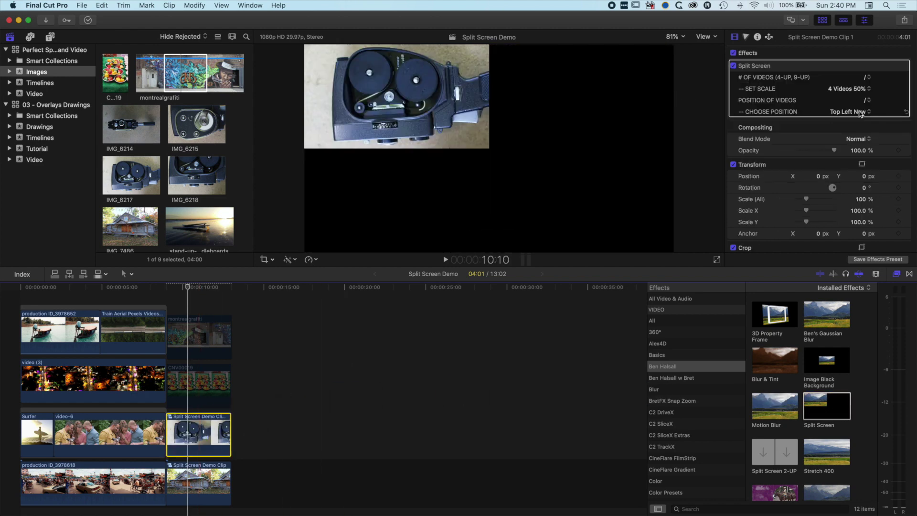
pyautogui.click(851, 112)
pyautogui.click(856, 121)
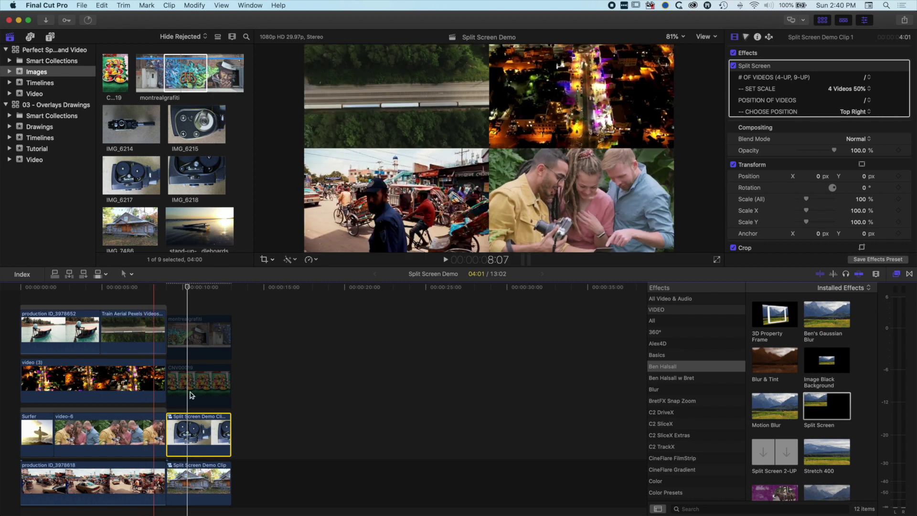
# Enable the CNV00019 clip, and try the Split Screen effect directly on the uncropped image before undoing it.
pyautogui.click(210, 385)
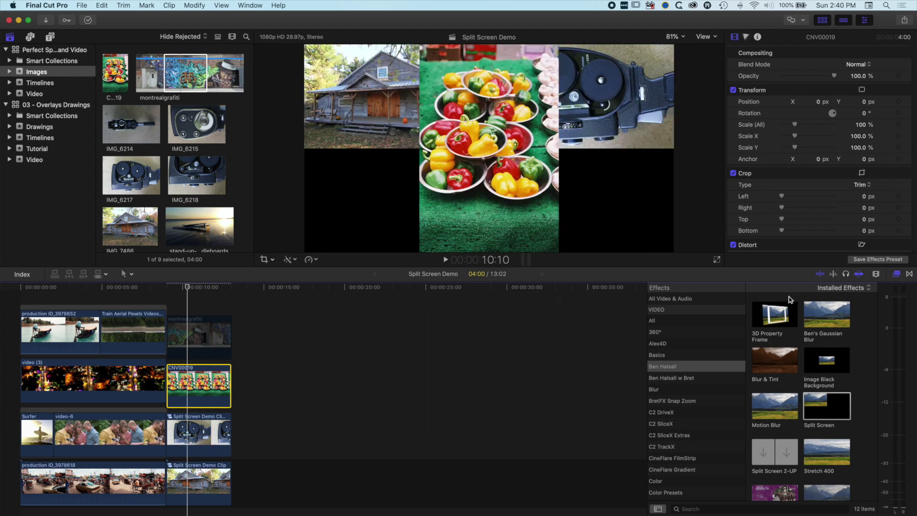
pyautogui.moveTo(820, 414); pyautogui.dragTo(217, 383)
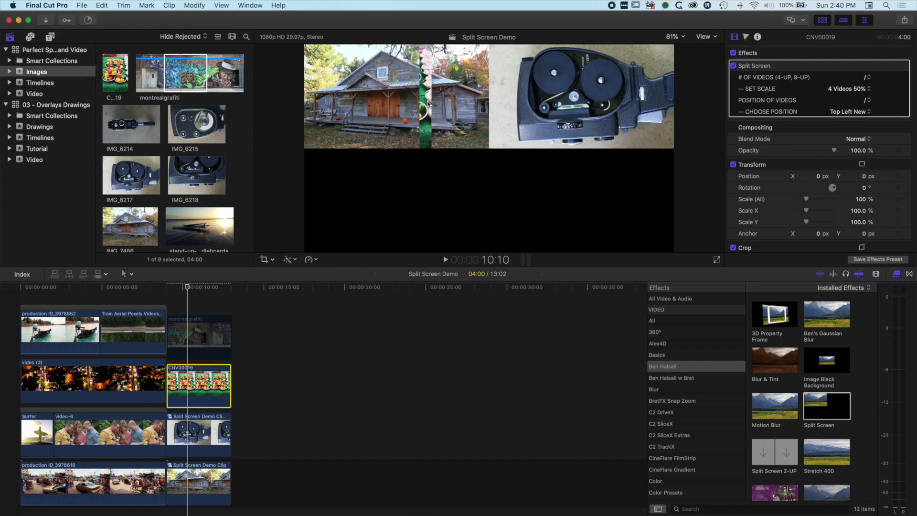
pyautogui.press('super+z')
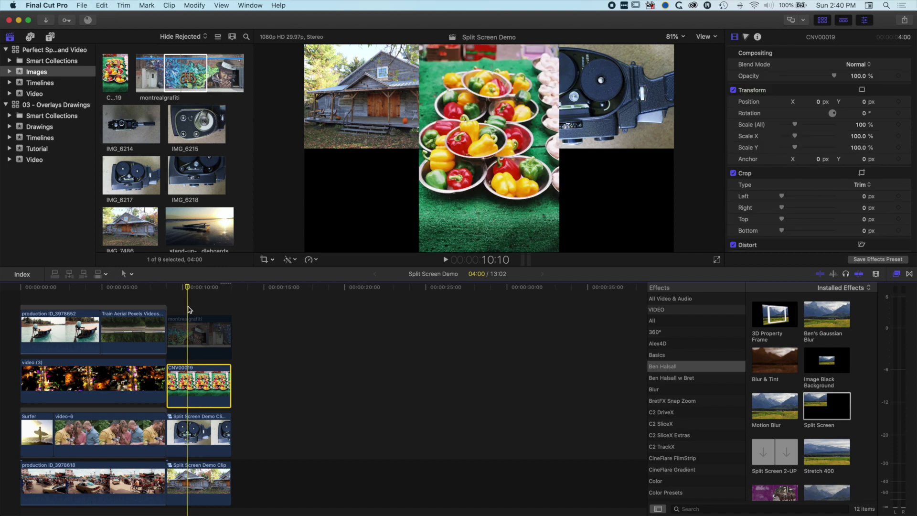
# Crop CNV00019 in Crop mode to fill the frame, with about 428.2 off the top and 718.8 off the bottom.
pyautogui.click(264, 260)
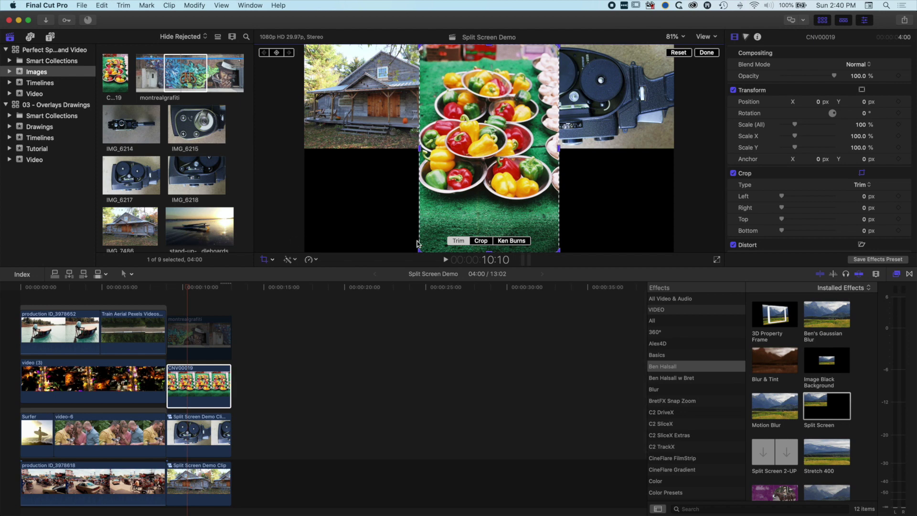
pyautogui.click(481, 241)
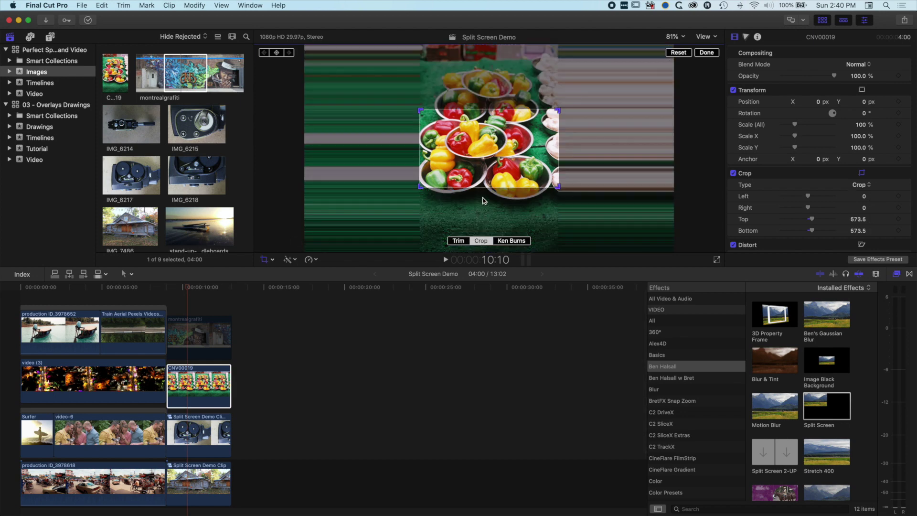
pyautogui.moveTo(489, 176)
pyautogui.mouseDown()
pyautogui.moveTo(488, 138)
pyautogui.moveTo(488, 159)
pyautogui.mouseUp()
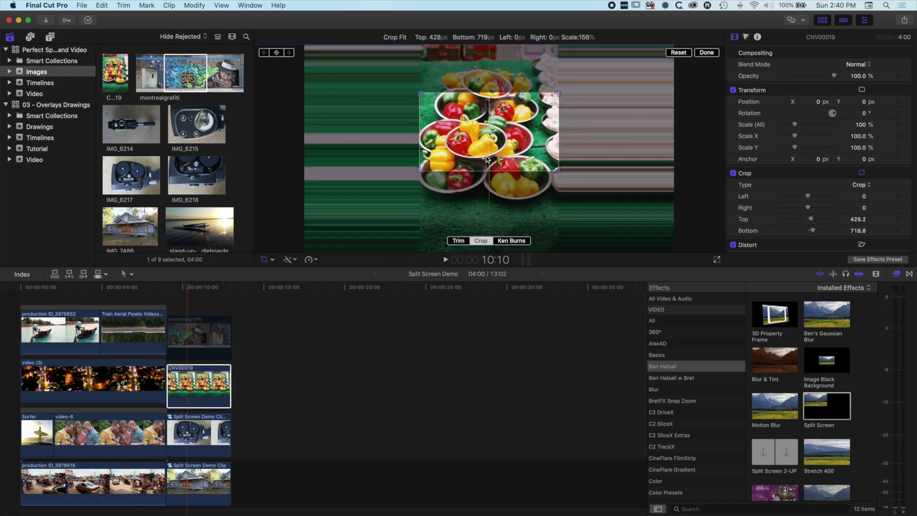
pyautogui.click(708, 53)
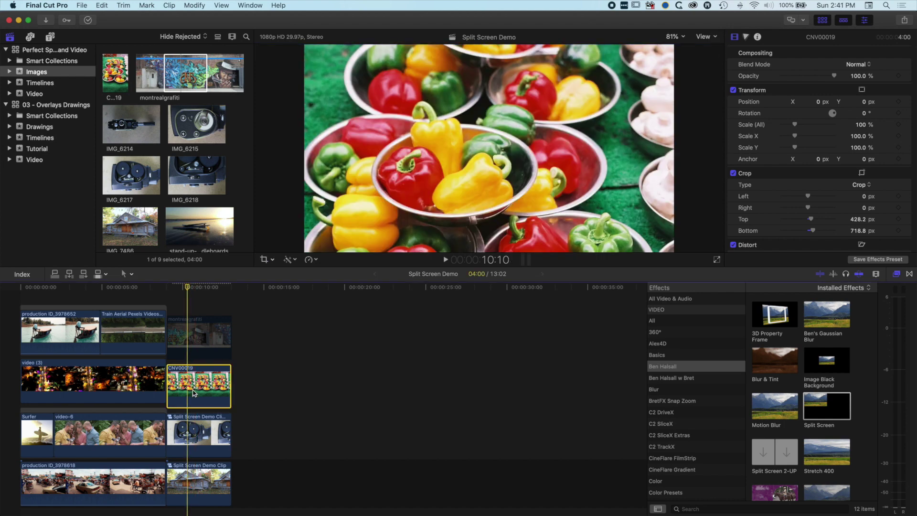
# Turn the cropped CNV00019 image into a compound clip named Split Screen Demo Clip 2.
pyautogui.rightClick(194, 388)
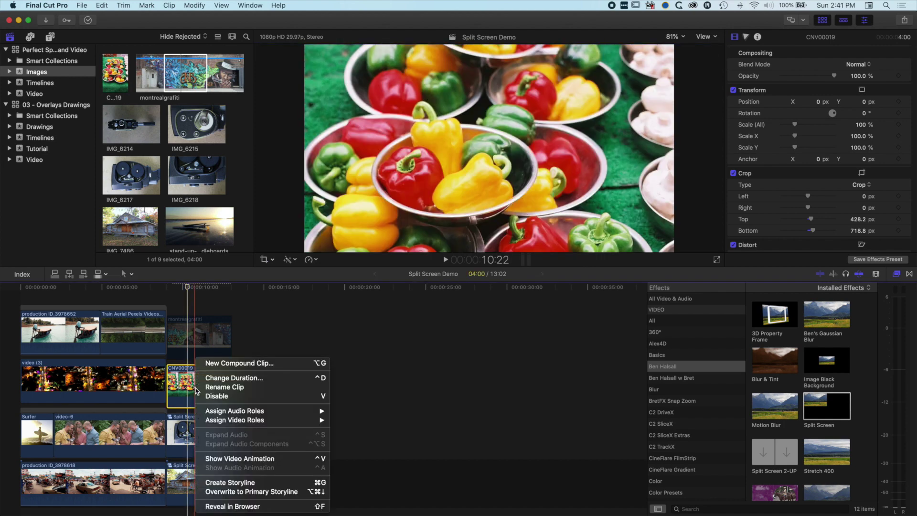
pyautogui.click(223, 364)
pyautogui.click(594, 75)
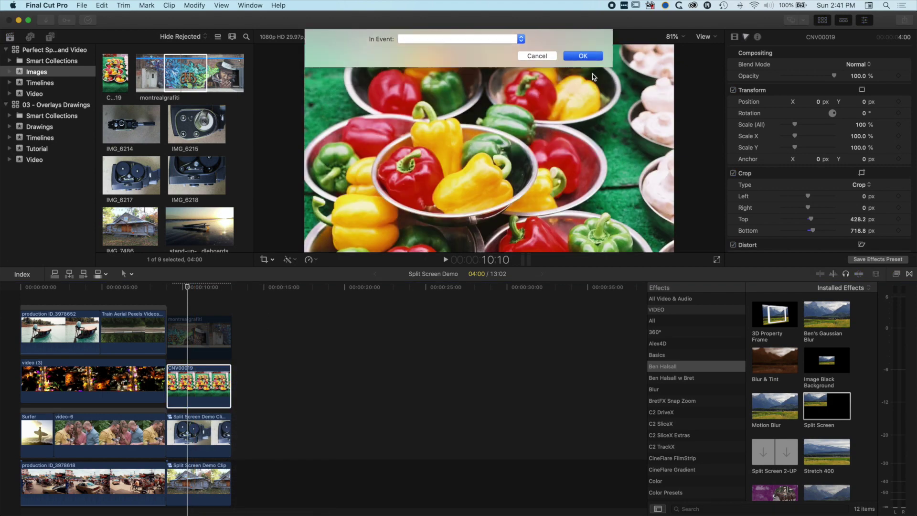
# Apply the Split Screen effect to the peppers compound clip and set its position to Bottom Right.
pyautogui.moveTo(835, 414); pyautogui.dragTo(193, 389)
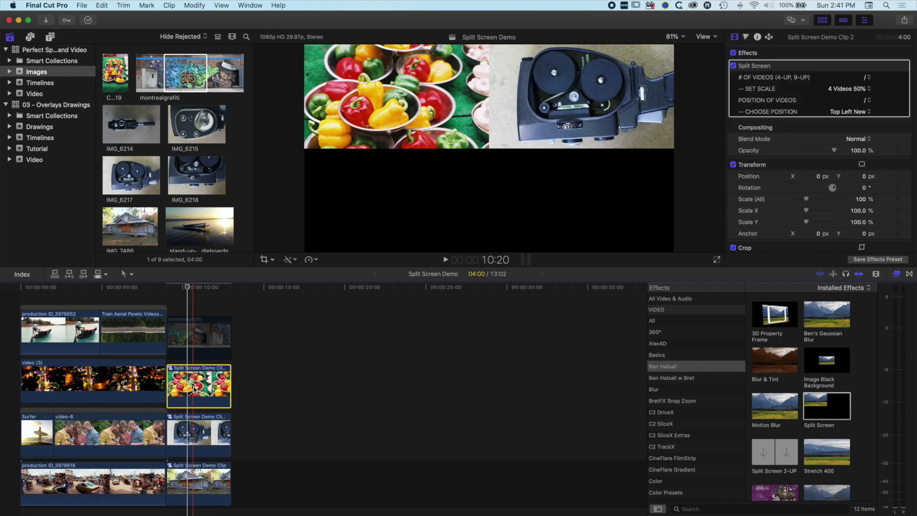
pyautogui.click(857, 113)
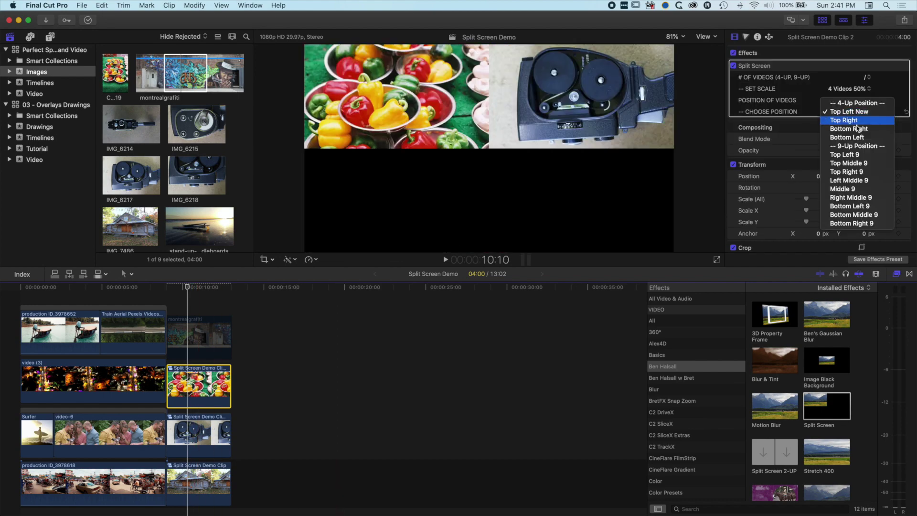
pyautogui.click(858, 127)
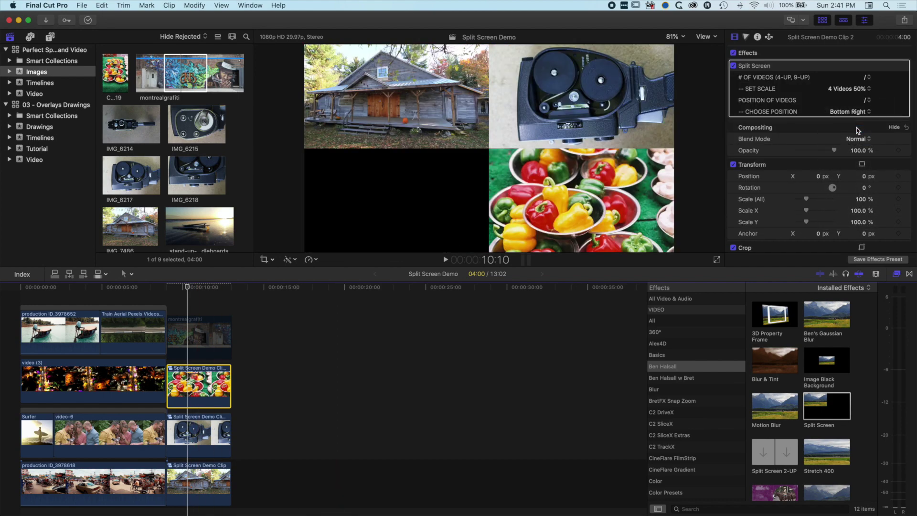
# Enable the montrealgrafiti clip and switch its crop type to Ken Burns.
pyautogui.click(201, 334)
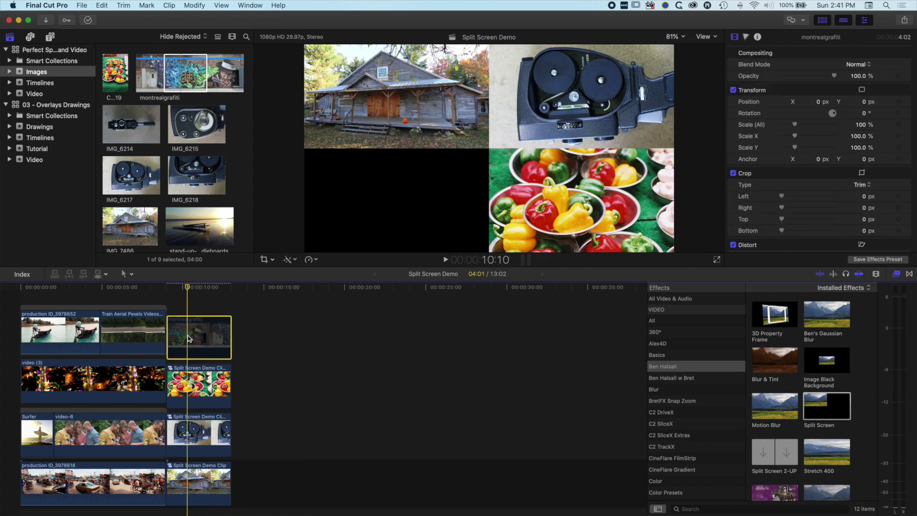
pyautogui.moveTo(188, 339); pyautogui.dragTo(207, 336)
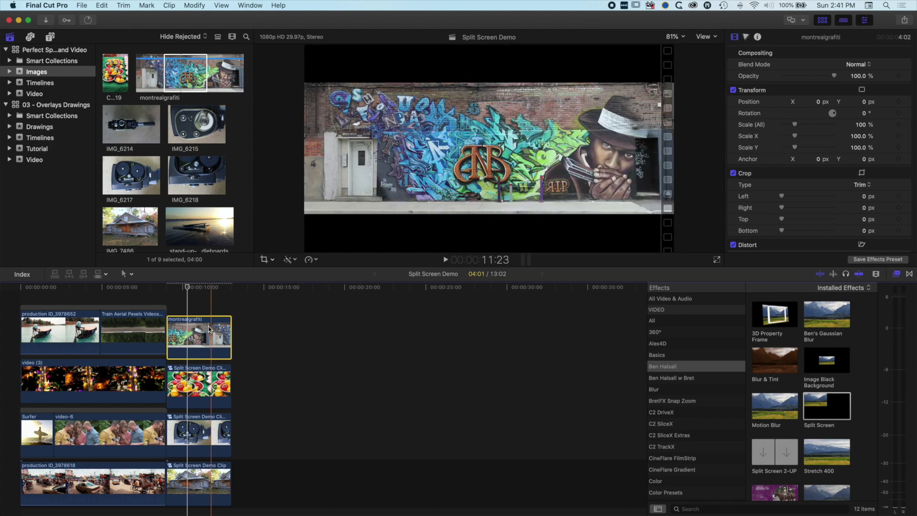
pyautogui.click(264, 260)
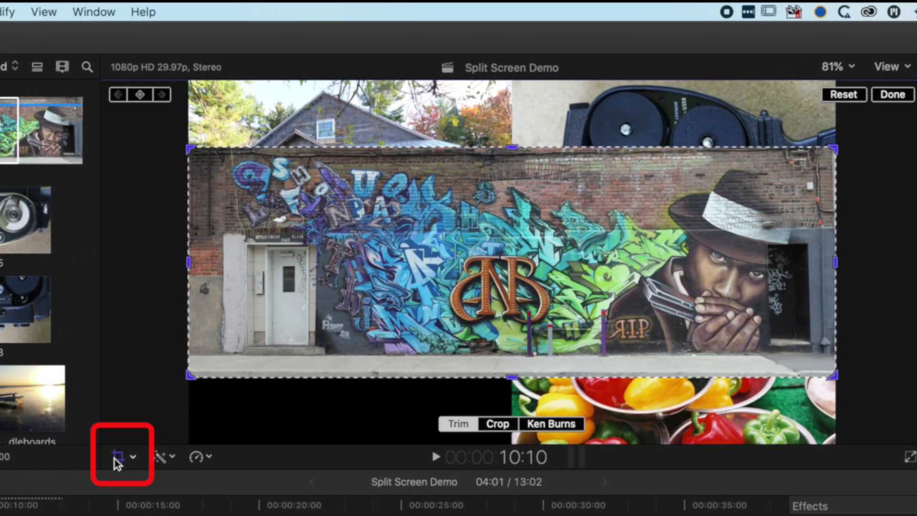
pyautogui.click(543, 425)
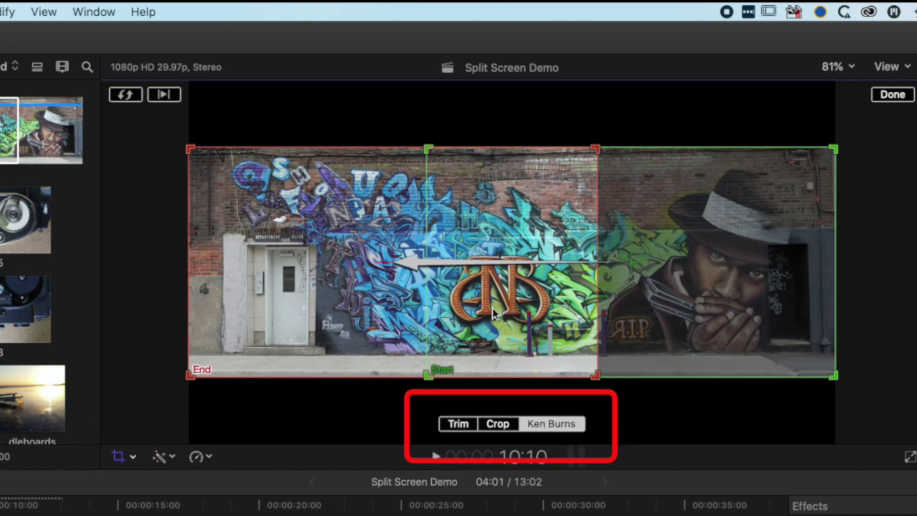
# Move the Ken Burns start and end frames inward from the graffiti image's side edges for a shorter right-to-left pan, and preview it.
pyautogui.moveTo(362, 293); pyautogui.dragTo(400, 294)
pyautogui.moveTo(659, 265); pyautogui.dragTo(614, 270)
pyautogui.moveTo(325, 270); pyautogui.dragTo(335, 273)
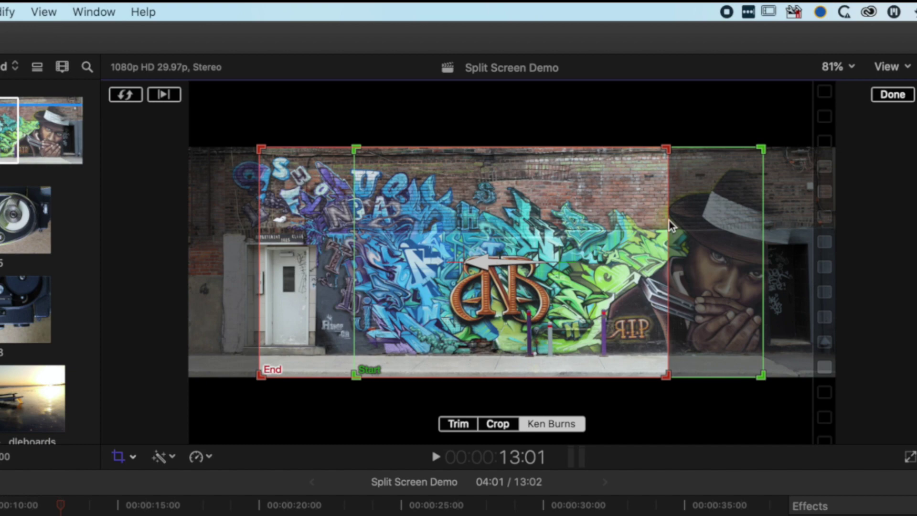
pyautogui.click(889, 96)
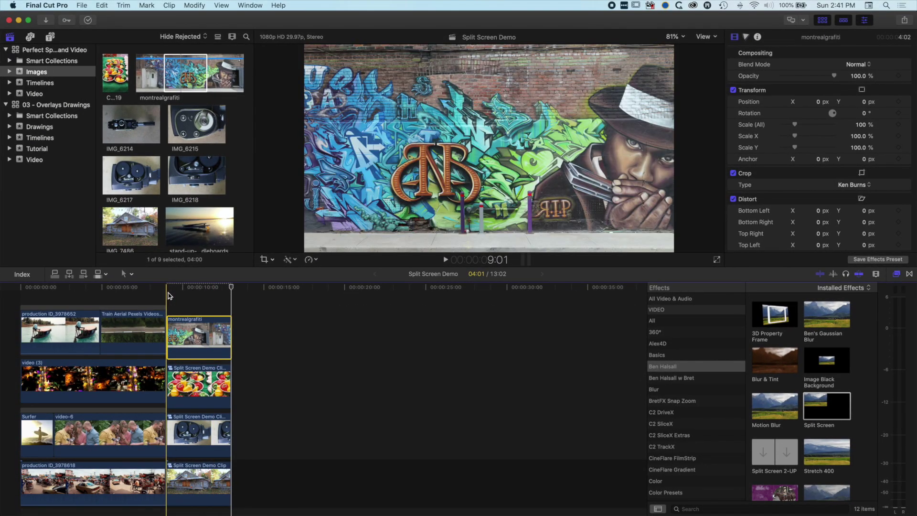
pyautogui.press('space')
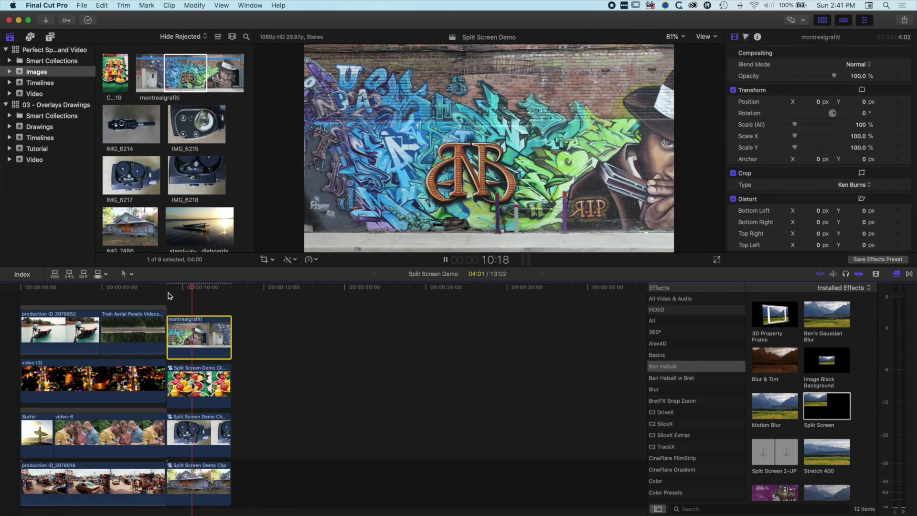
pyautogui.press('space')
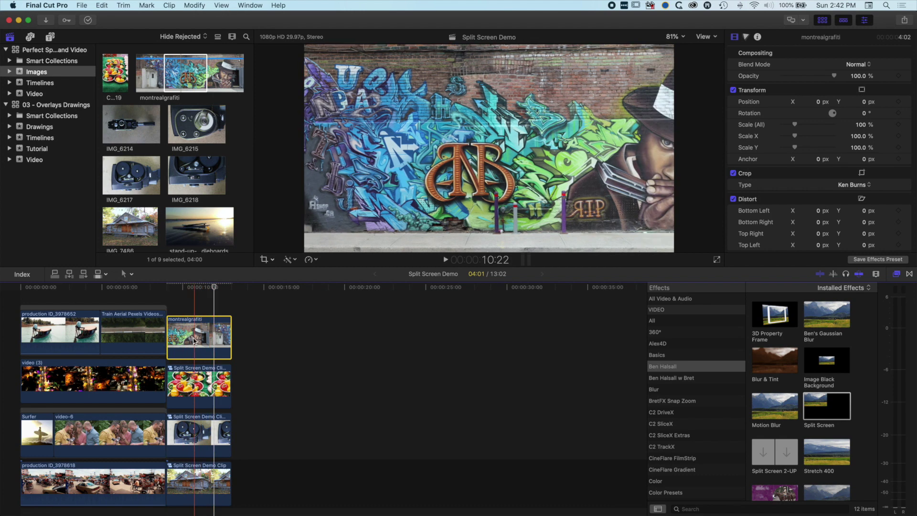
# Turn the montrealgrafiti clip with its Ken Burns move into a compound clip named Split Screen Demo Clip 3.
pyautogui.rightClick(194, 340)
pyautogui.click(215, 343)
pyautogui.click(583, 72)
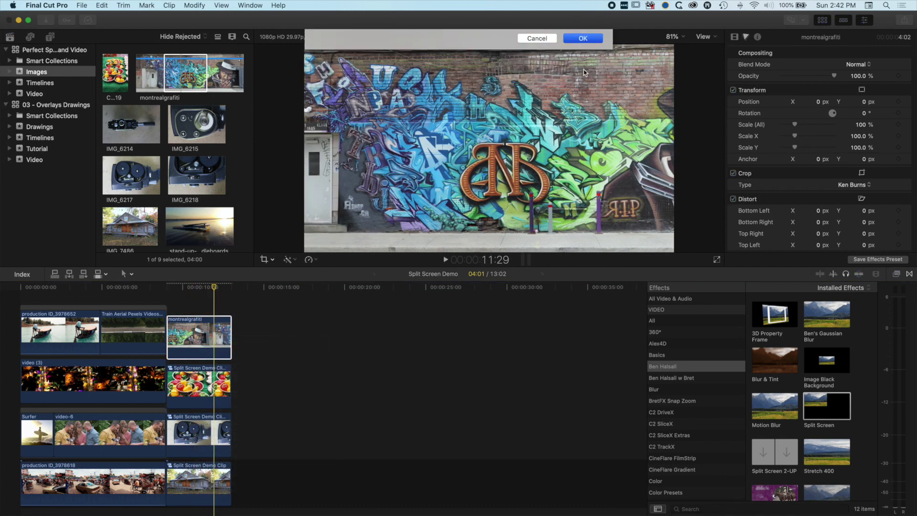
# Apply the Split Screen effect to the graffiti compound clip at position Bottom Left and play back the four-way image split screen.
pyautogui.moveTo(821, 407); pyautogui.dragTo(195, 341)
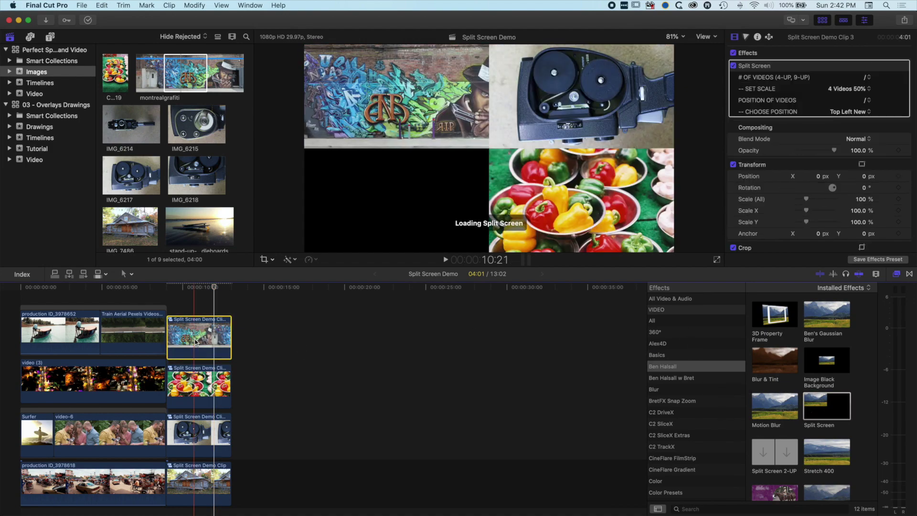
pyautogui.click(852, 112)
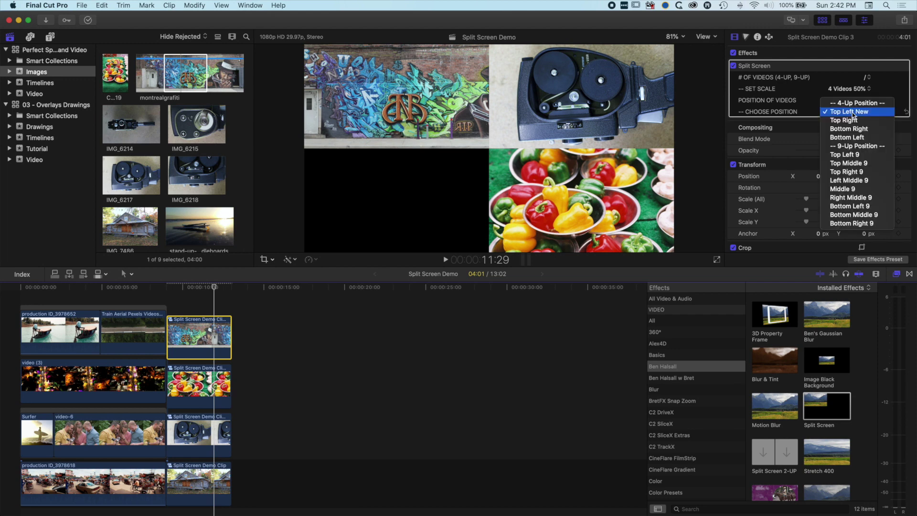
pyautogui.click(852, 138)
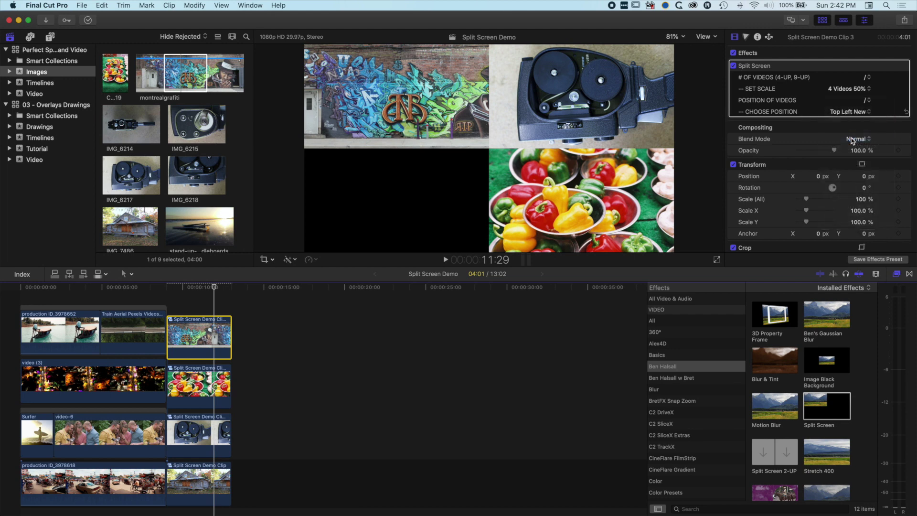
pyautogui.press('space')
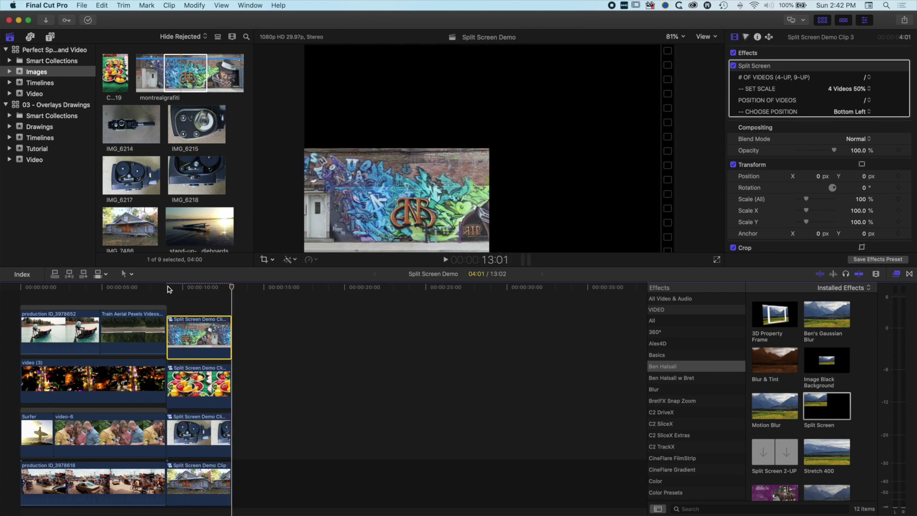
# Play back the four-way image split screen from the start of the image section.
pyautogui.click(173, 290)
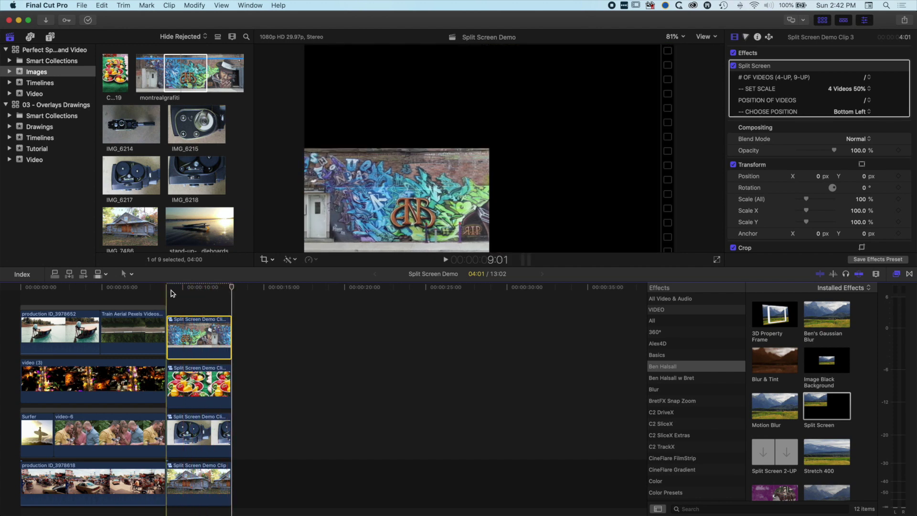
pyautogui.press('space')
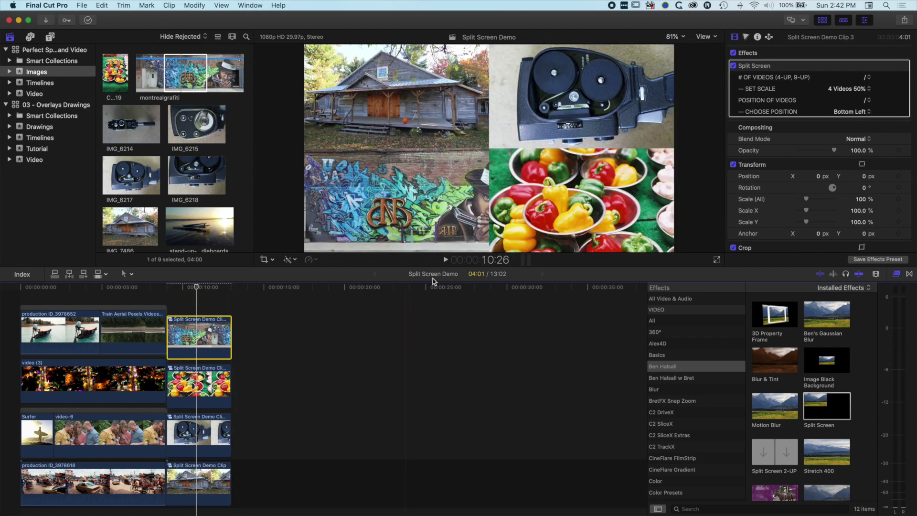
pyautogui.click(198, 289)
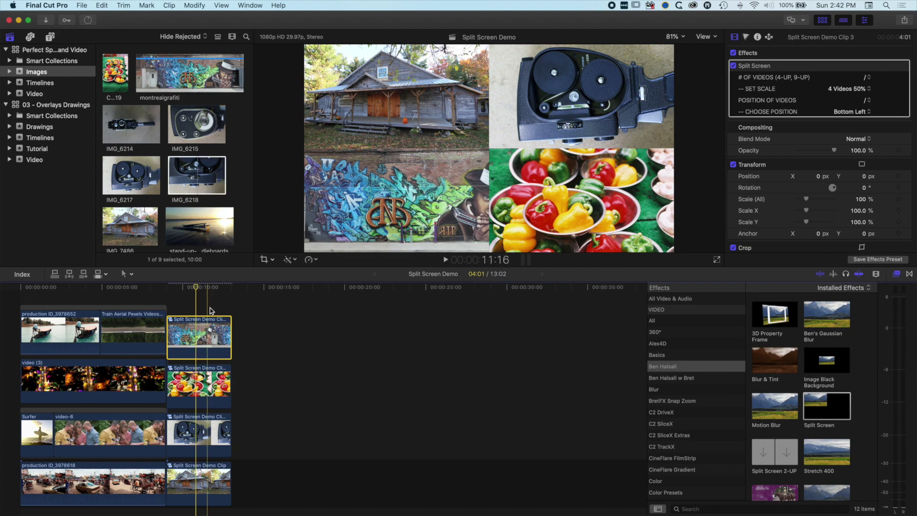
# Extend the montrealgrafiti image inside Split Screen Demo Clip 3 to 11:09, and lengthen that compound clip to 9:08 in the project.
pyautogui.moveTo(231, 328); pyautogui.dragTo(249, 328)
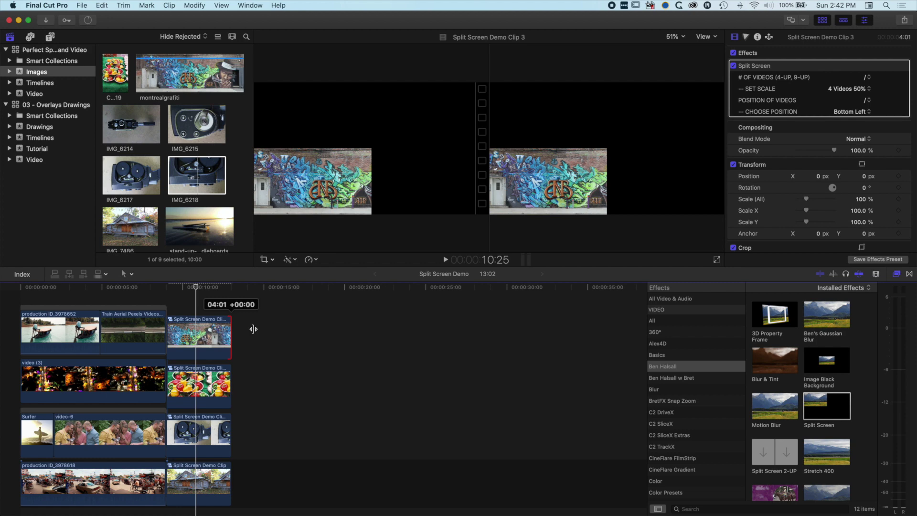
pyautogui.moveTo(253, 329); pyautogui.dragTo(253, 328)
pyautogui.doubleClick(214, 335)
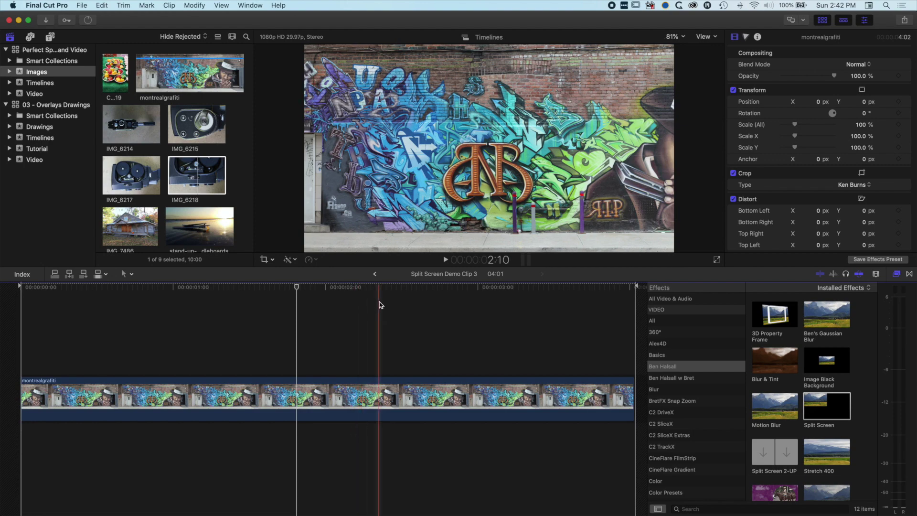
pyautogui.press('super+minus')
pyautogui.press('super+minus')
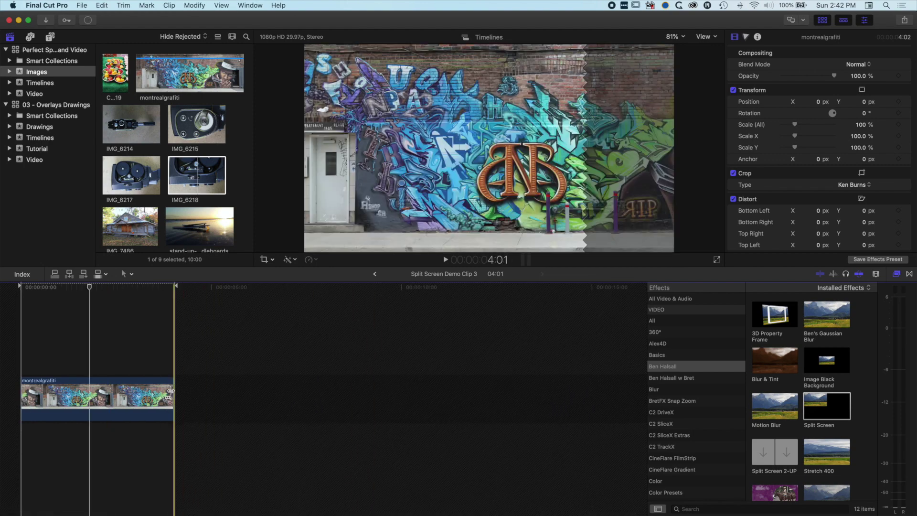
pyautogui.moveTo(170, 390); pyautogui.dragTo(450, 391)
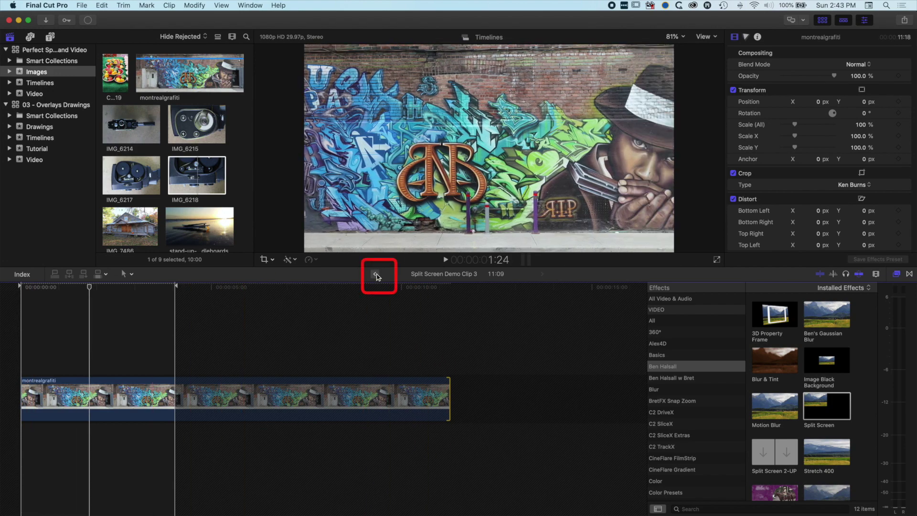
pyautogui.click(376, 274)
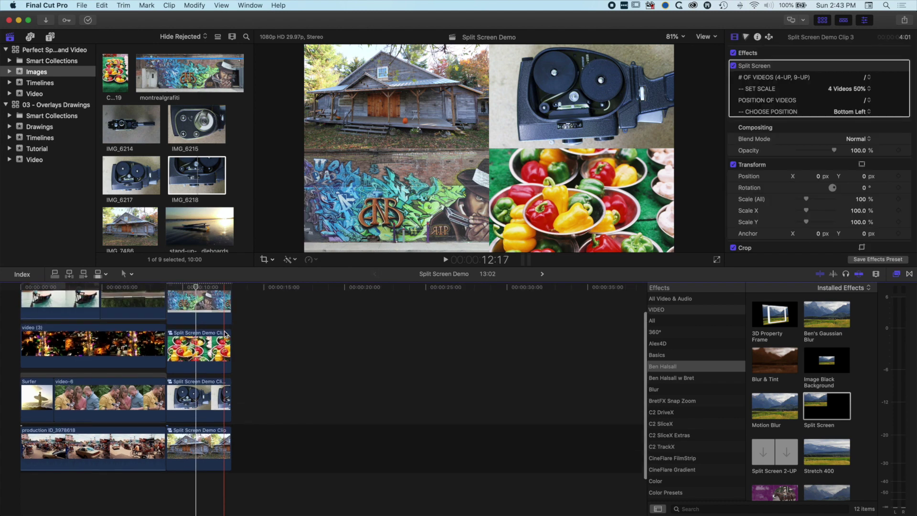
pyautogui.moveTo(233, 306); pyautogui.dragTo(315, 307)
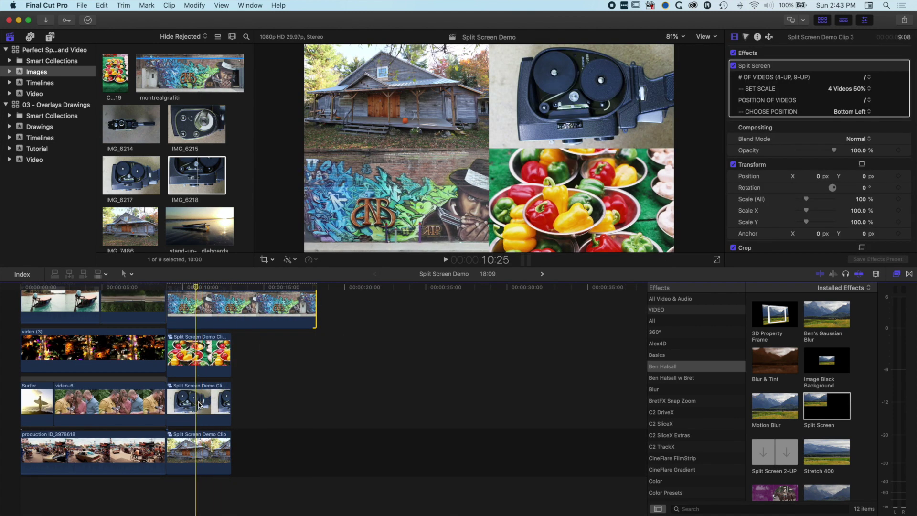
# Extend the IMG_7486 house image inside its compound clip to 7:27, and lengthen the compound clip to match in the project.
pyautogui.doubleClick(200, 449)
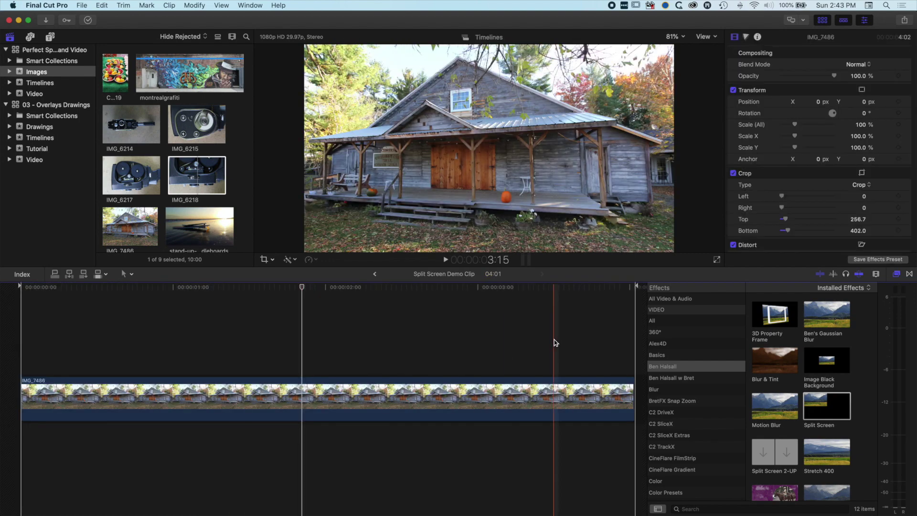
pyautogui.press('super+minus')
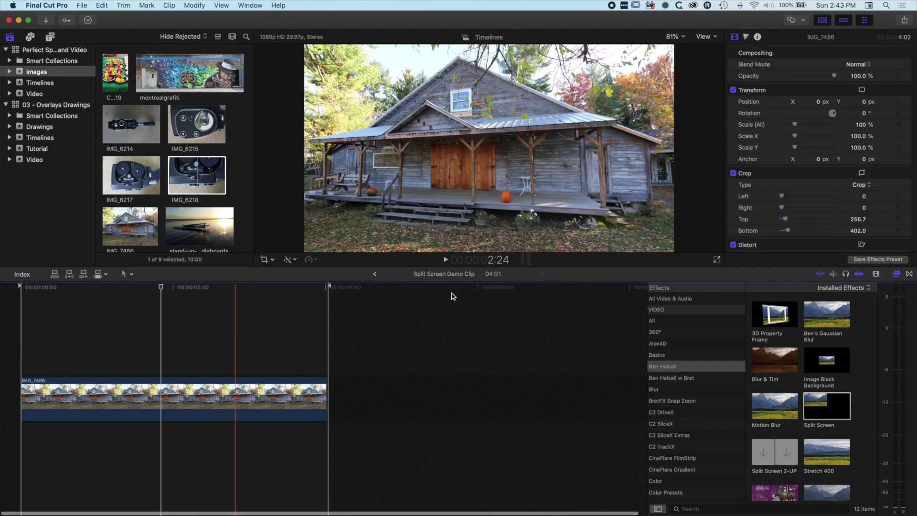
pyautogui.moveTo(327, 397); pyautogui.dragTo(693, 392)
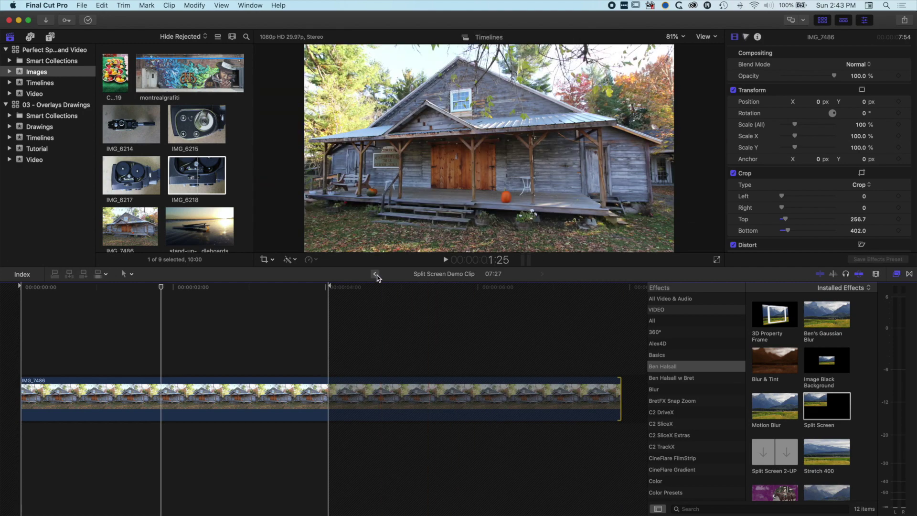
pyautogui.click(375, 273)
pyautogui.moveTo(231, 395); pyautogui.dragTo(301, 394)
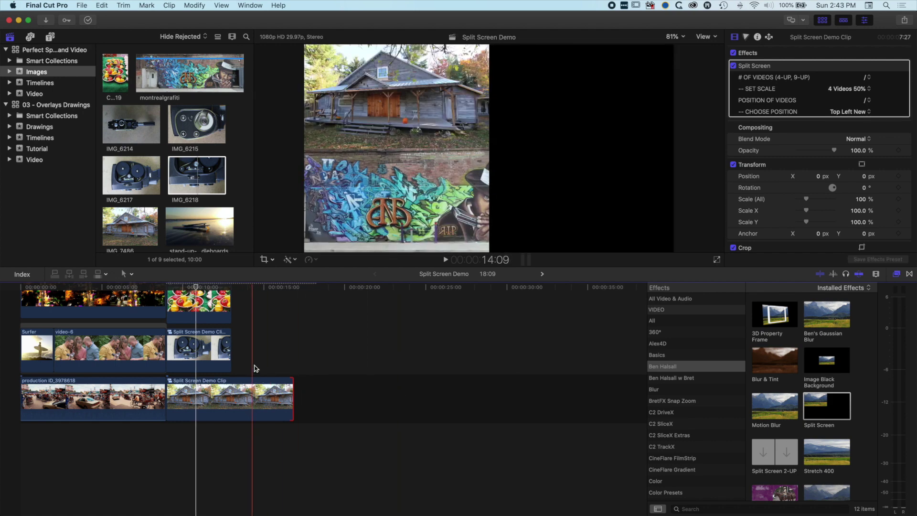
# Add the stand-up-paddleboards image after the camera compound clip, 11:25 long, with a Ken Burns move ending on a smaller frame.
pyautogui.click(202, 226)
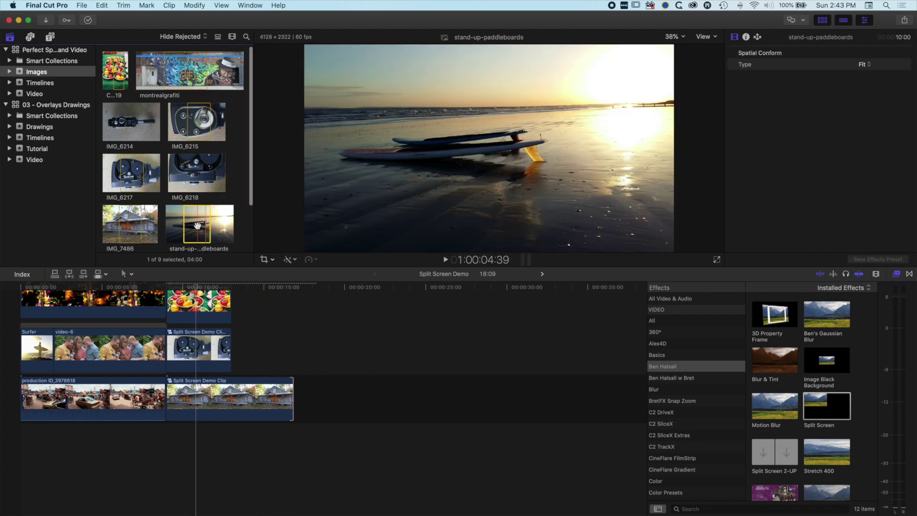
pyautogui.moveTo(265, 302); pyautogui.dragTo(420, 342)
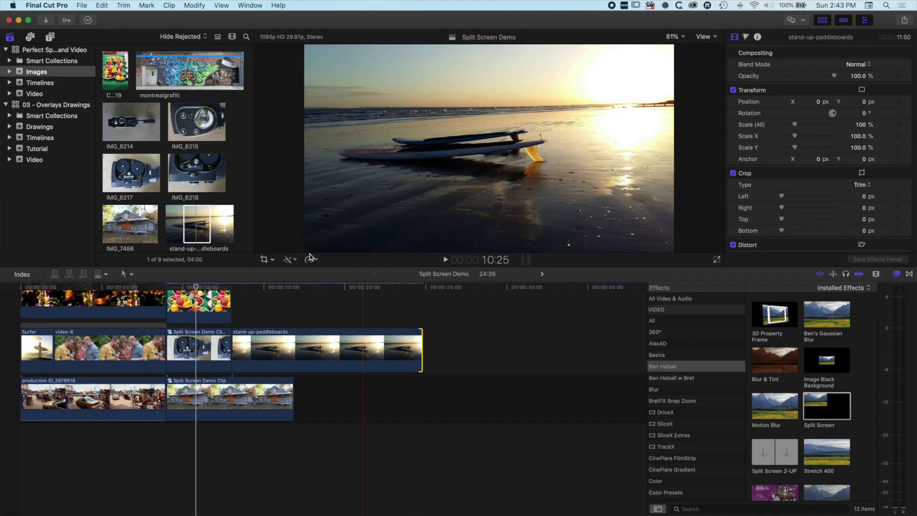
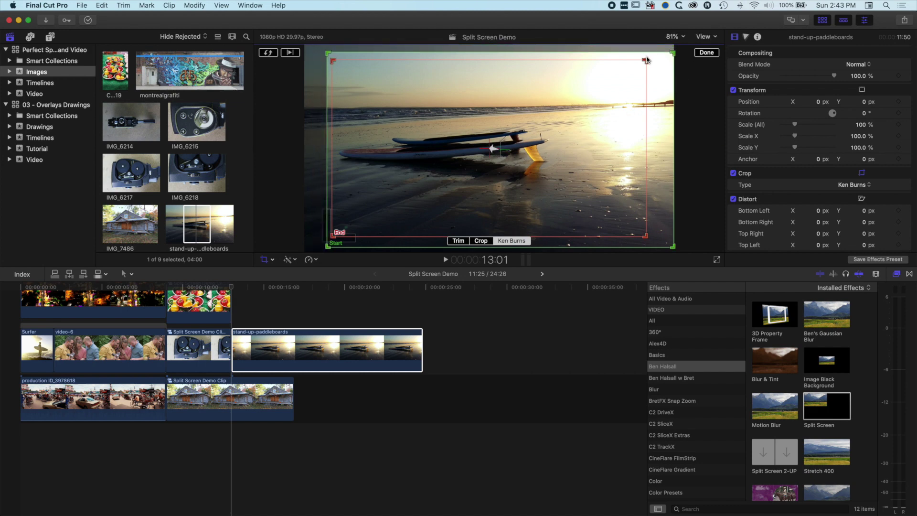
pyautogui.moveTo(645, 61); pyautogui.dragTo(621, 65)
pyautogui.click(707, 53)
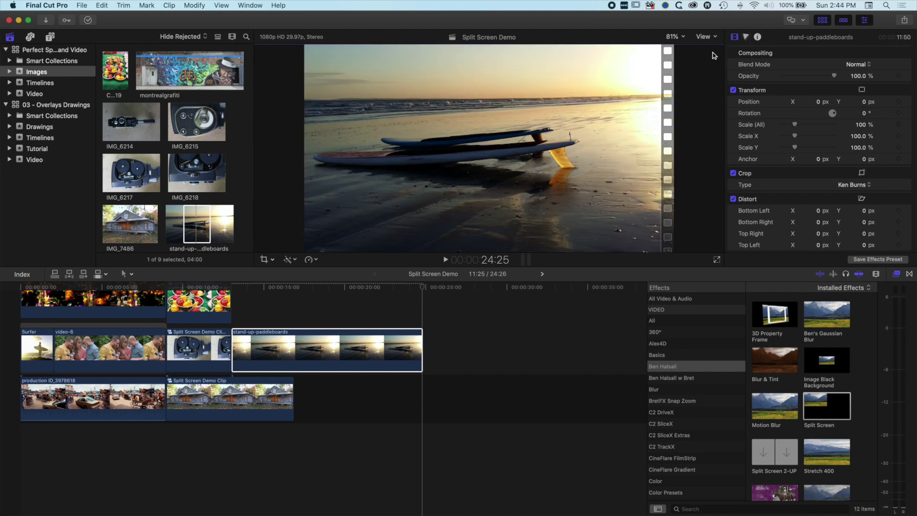
# Turn the stand-up-paddleboards clip into a compound clip named Split Screen Demo Clip 4 in the Timelines event.
pyautogui.click(250, 287)
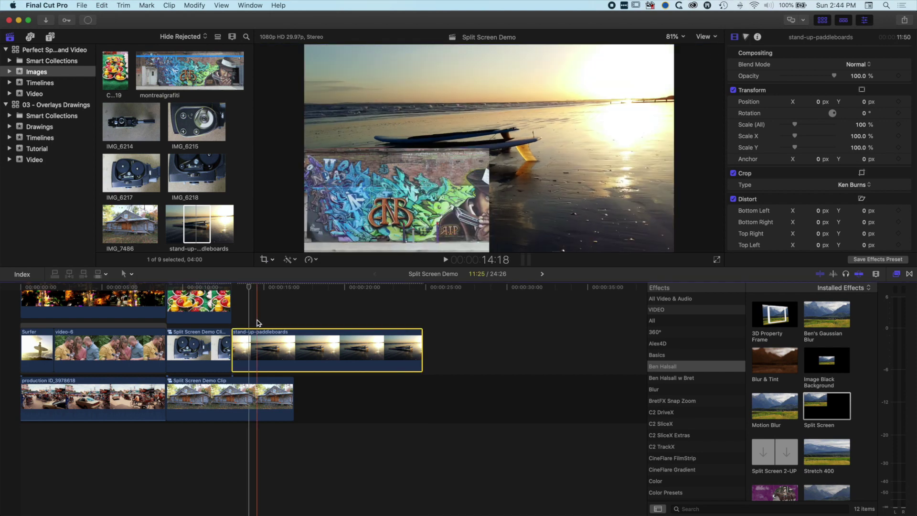
pyautogui.rightClick(257, 349)
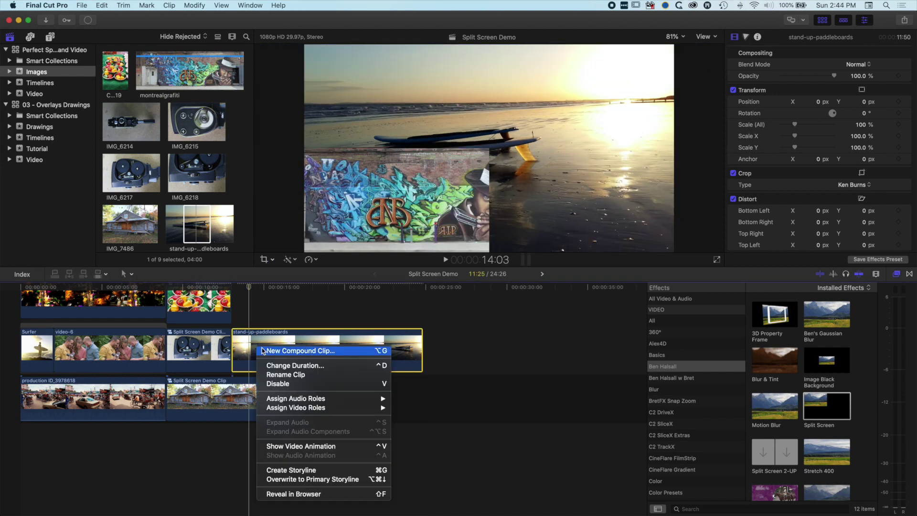
pyautogui.click(275, 351)
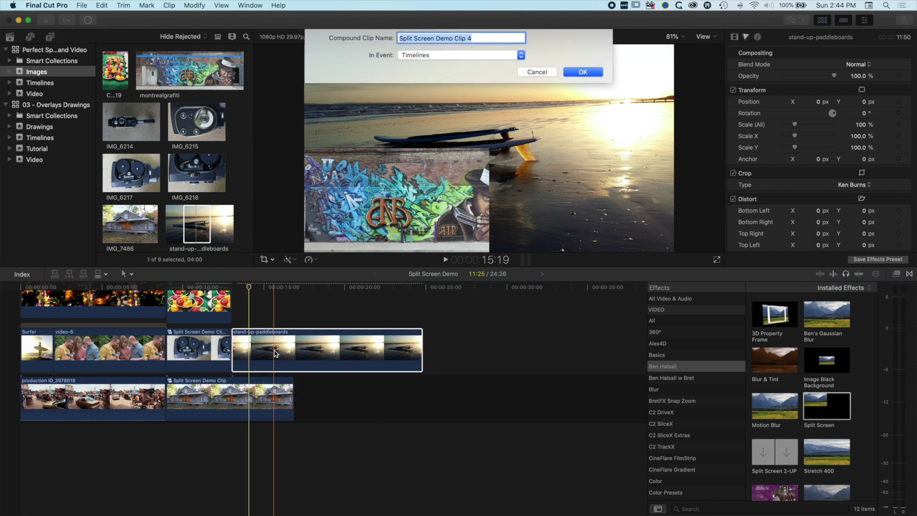
pyautogui.click(582, 72)
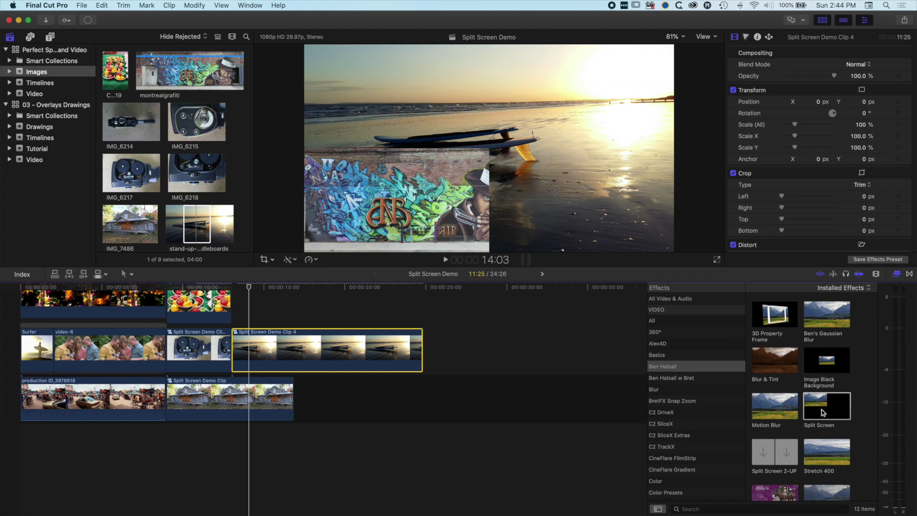
# Apply the Split Screen effect to the paddleboards compound clip at position Top Right and play through the change of image.
pyautogui.moveTo(820, 406); pyautogui.dragTo(314, 341)
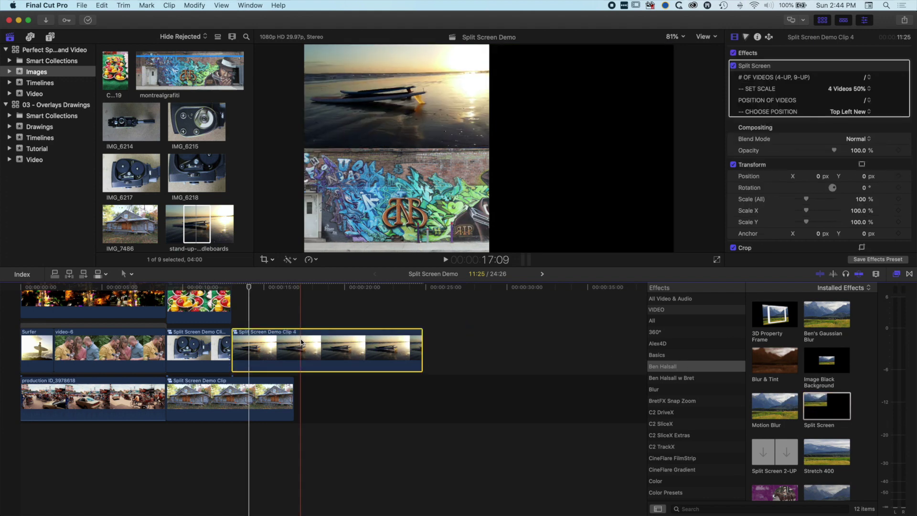
pyautogui.click(852, 113)
pyautogui.click(844, 120)
pyautogui.moveTo(245, 291); pyautogui.dragTo(209, 289)
pyautogui.press('space')
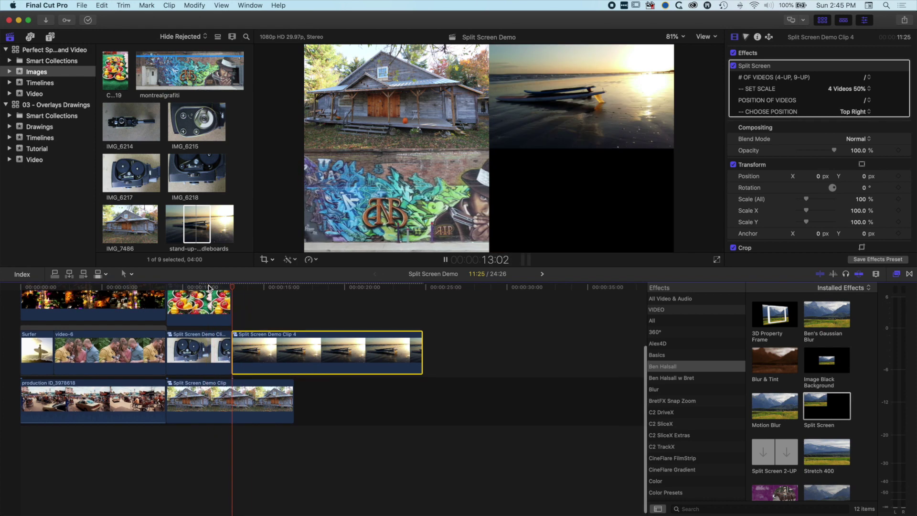
pyautogui.press('space')
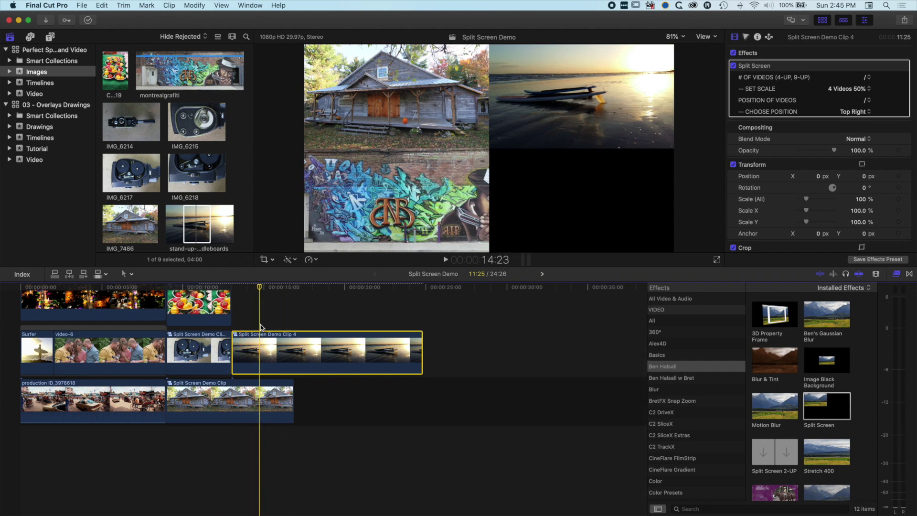
# Extend the CNV00019 image inside Split Screen Demo Clip 2 to 15:22, and lengthen that compound clip to the house clip's end.
pyautogui.scroll(2, 201, 363)
pyautogui.doubleClick(200, 380)
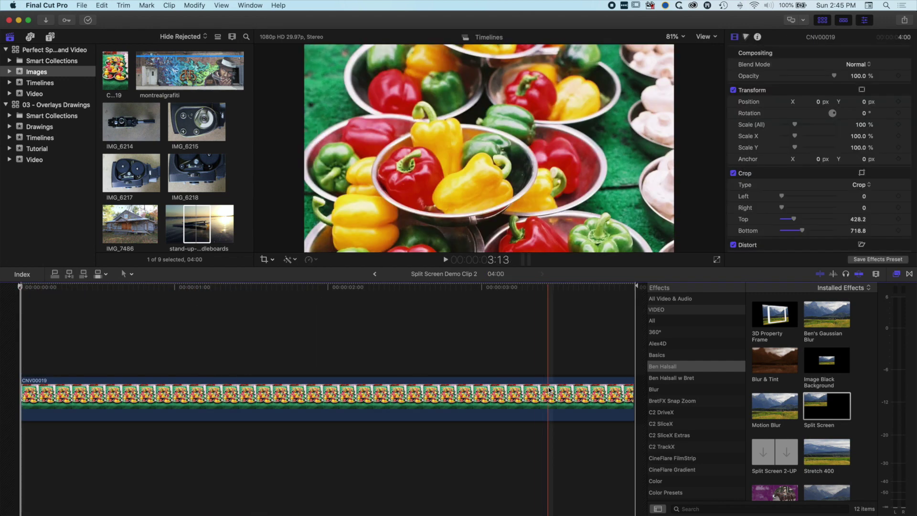
pyautogui.press('super+minus')
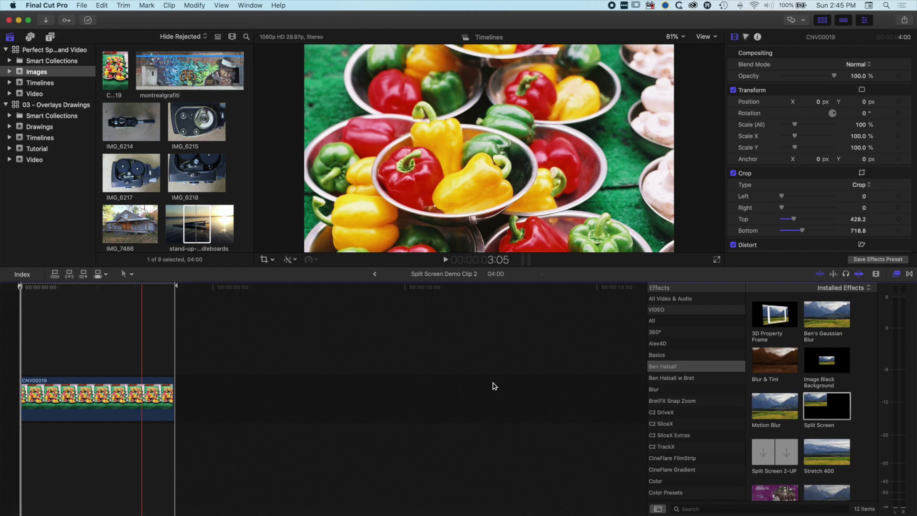
pyautogui.moveTo(171, 400); pyautogui.dragTo(624, 399)
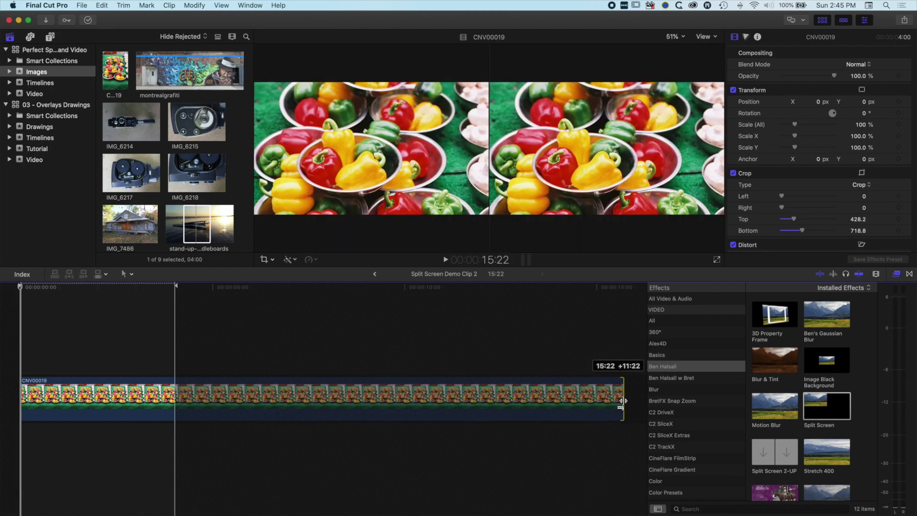
pyautogui.click(375, 275)
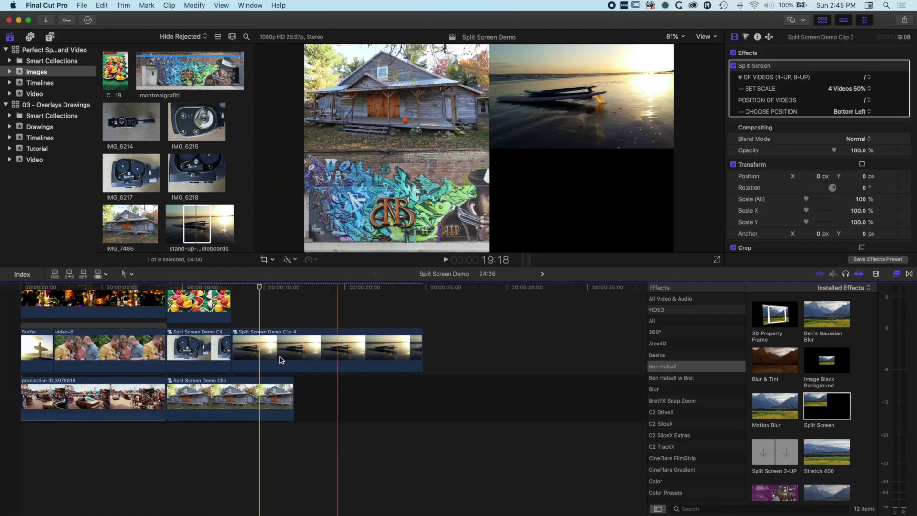
pyautogui.moveTo(233, 307); pyautogui.dragTo(293, 306)
# Trim the paddleboards and graffiti compound clips so both end together with the house compound clip.
pyautogui.moveTo(423, 350); pyautogui.dragTo(294, 348)
pyautogui.scroll(4, 302, 343)
pyautogui.click(313, 306)
pyautogui.moveTo(312, 307); pyautogui.dragTo(293, 306)
# Play back the lengthened image split screen section.
pyautogui.click(194, 286)
pyautogui.press('Up')
pyautogui.press('space')
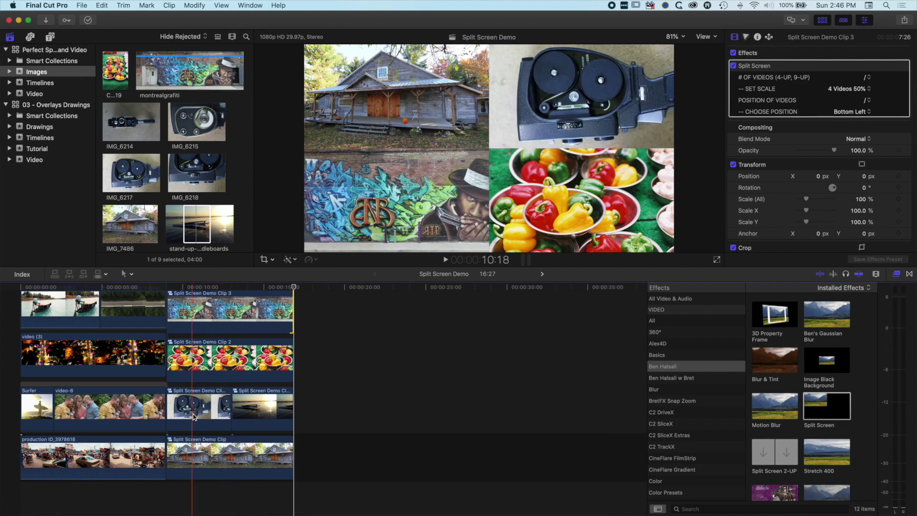
# Reorder the storylines, placing the camera compound clip between Surfer and video-6 and the graffiti compound clip before the Train Aerial video.
pyautogui.moveTo(192, 416); pyautogui.dragTo(98, 410)
pyautogui.click(231, 411)
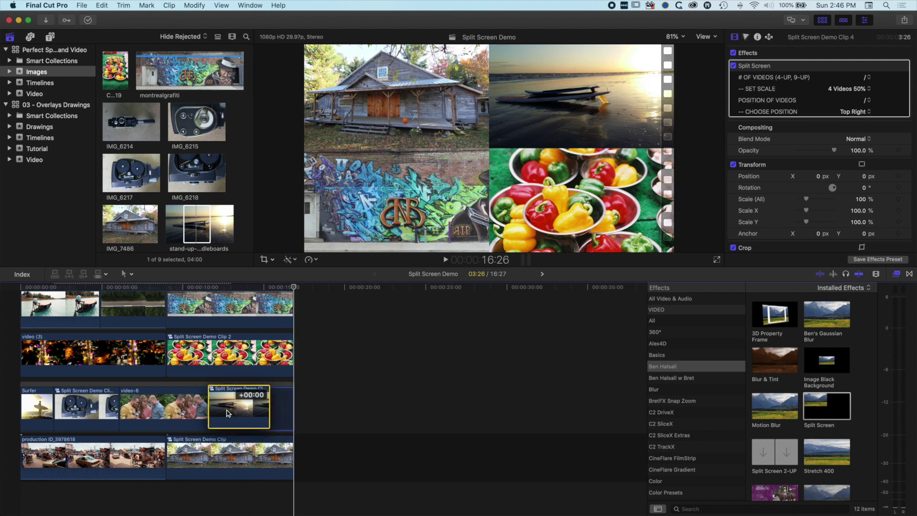
pyautogui.scroll(2, 191, 320)
pyautogui.click(197, 343)
pyautogui.moveTo(197, 343); pyautogui.dragTo(103, 336)
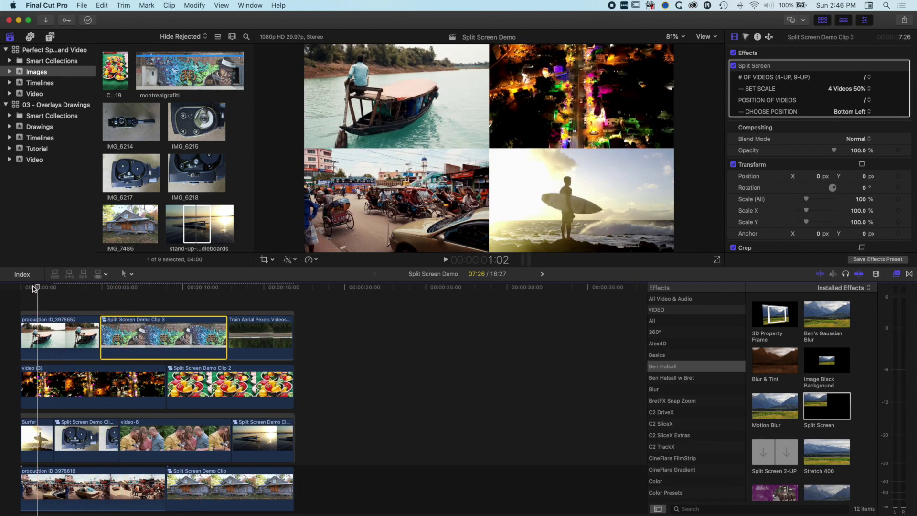
# Play back the rearranged project from the beginning to review the mixed video and image split screen.
pyautogui.click(20, 288)
pyautogui.scroll(-1, 26, 292)
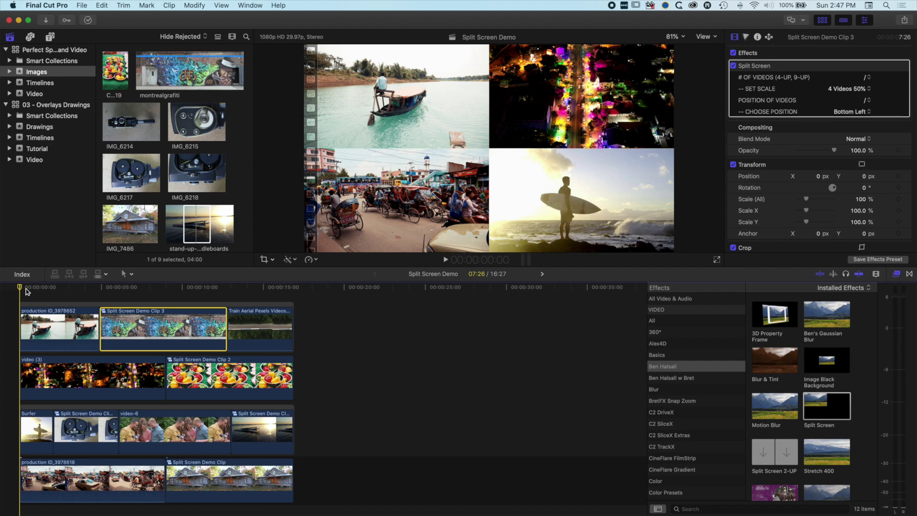
pyautogui.press('space')
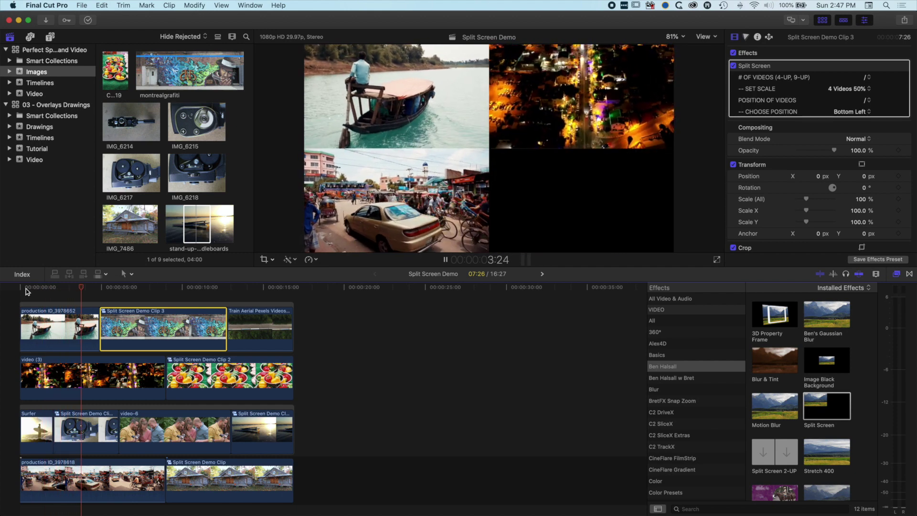
pyautogui.click(2, 285)
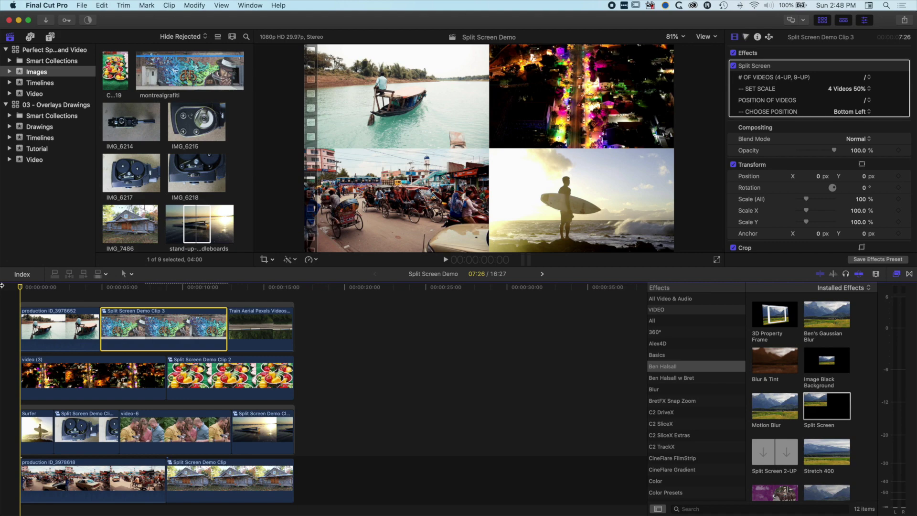
pyautogui.click(43, 322)
pyautogui.press('space')
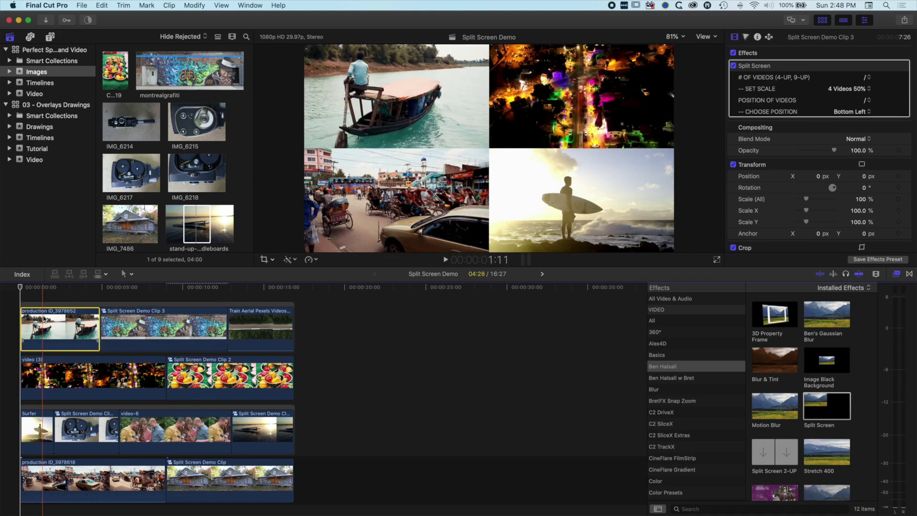
# Set the Split Screen position of the graffiti compound clip to Top Left New and of Split Screen Demo Clip 2 to Top Right.
pyautogui.click(175, 328)
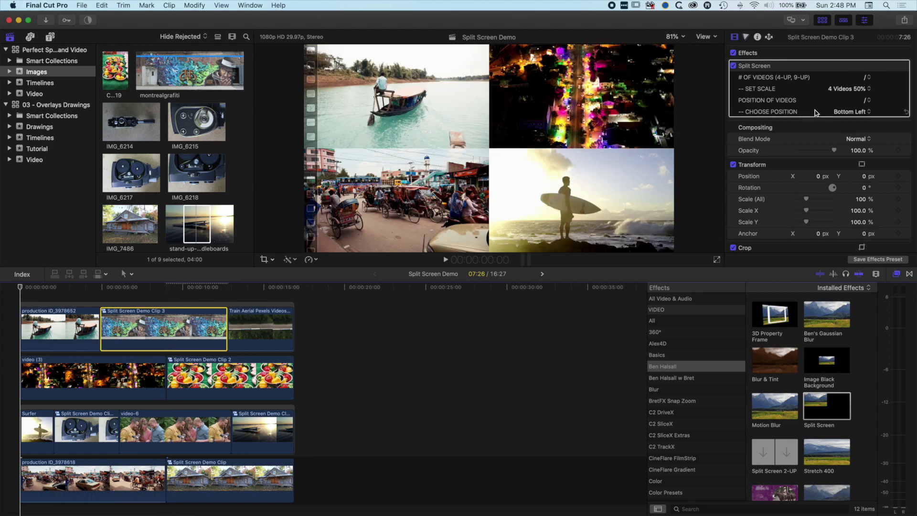
pyautogui.click(852, 112)
pyautogui.click(858, 89)
pyautogui.click(102, 383)
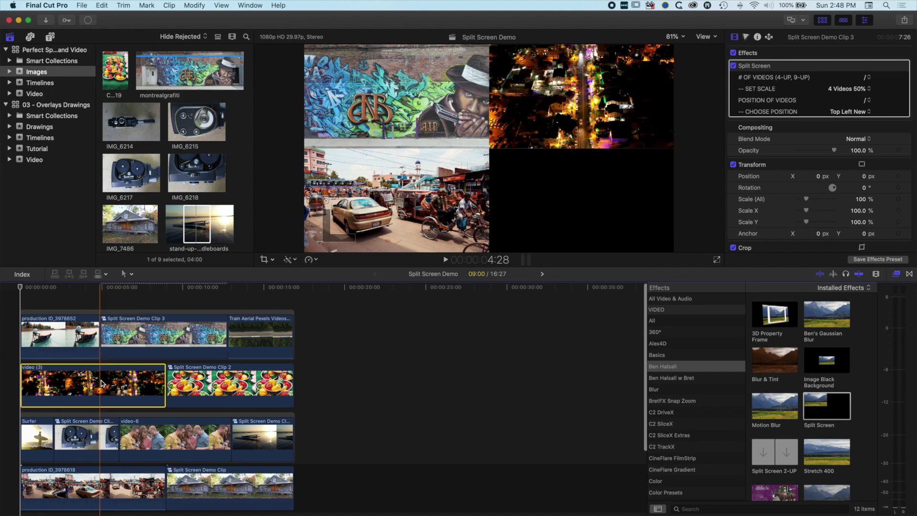
pyautogui.click(217, 386)
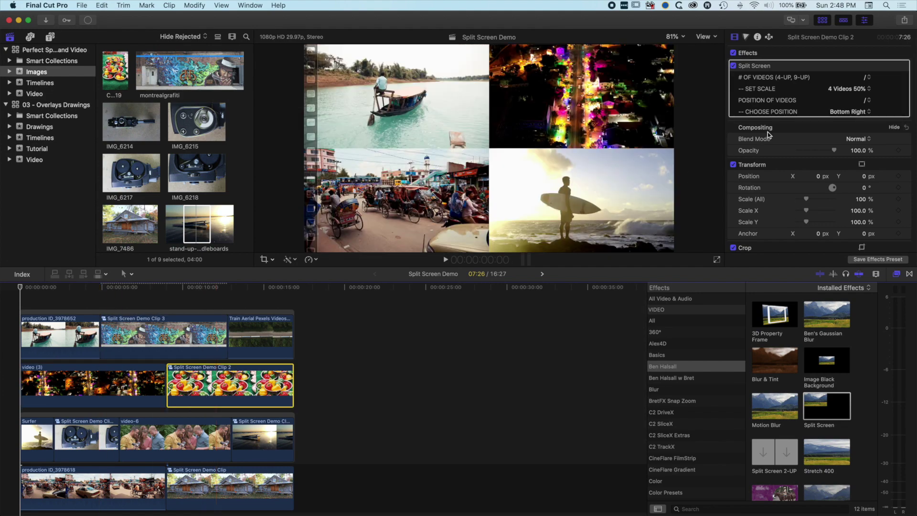
pyautogui.click(850, 112)
pyautogui.click(852, 103)
# Set the Split Screen position of both the camera compound clip and the paddleboards compound clip to Bottom Right.
pyautogui.click(28, 440)
pyautogui.click(93, 443)
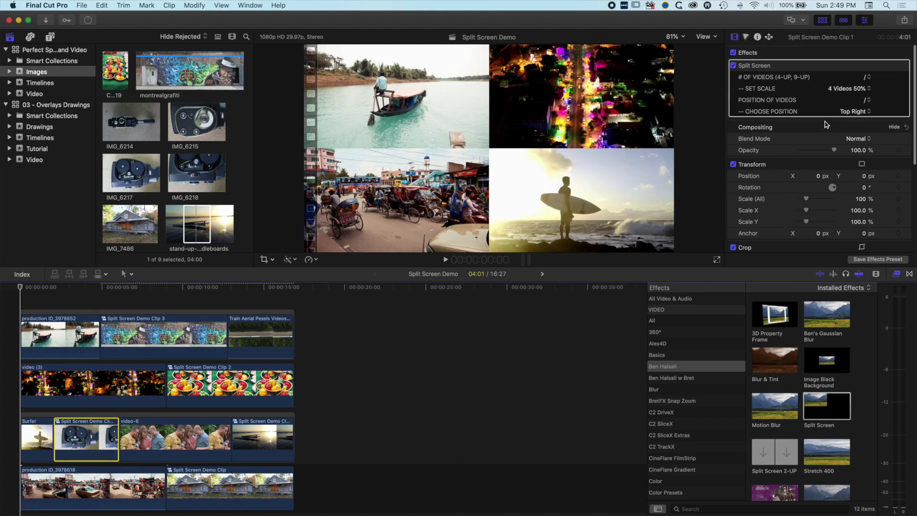
pyautogui.click(855, 112)
pyautogui.click(856, 123)
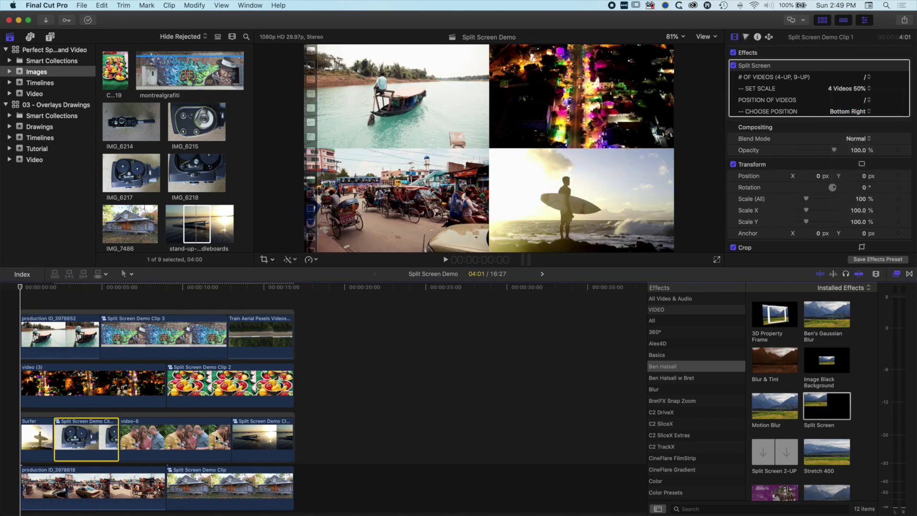
pyautogui.click(256, 440)
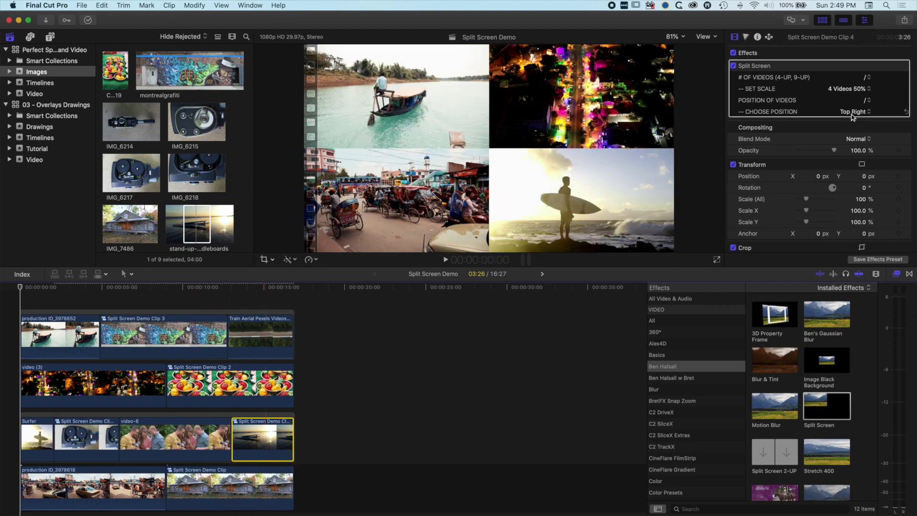
pyautogui.click(854, 112)
pyautogui.click(856, 123)
# Set the house compound clip's Split Screen position to Bottom Left and play the project from the beginning.
pyautogui.click(229, 488)
pyautogui.scroll(-1, 853, 114)
pyautogui.click(854, 113)
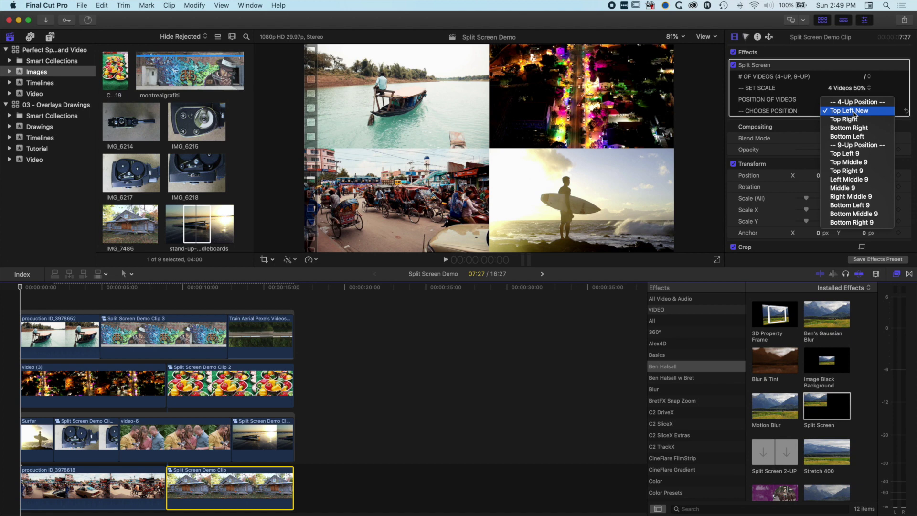
pyautogui.click(855, 137)
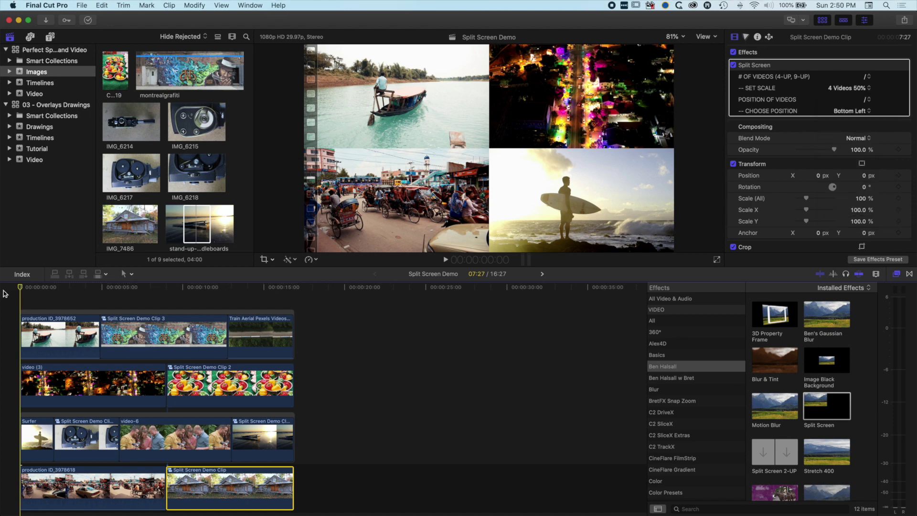
pyautogui.press('space')
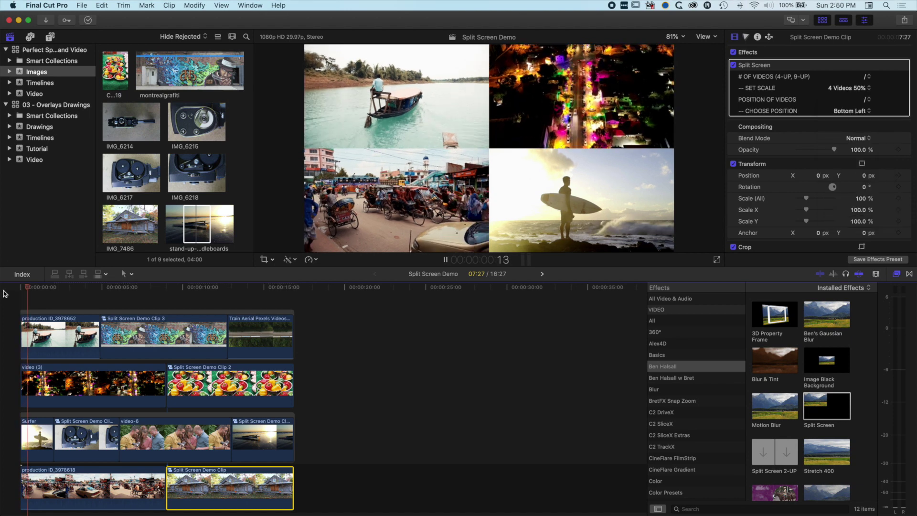